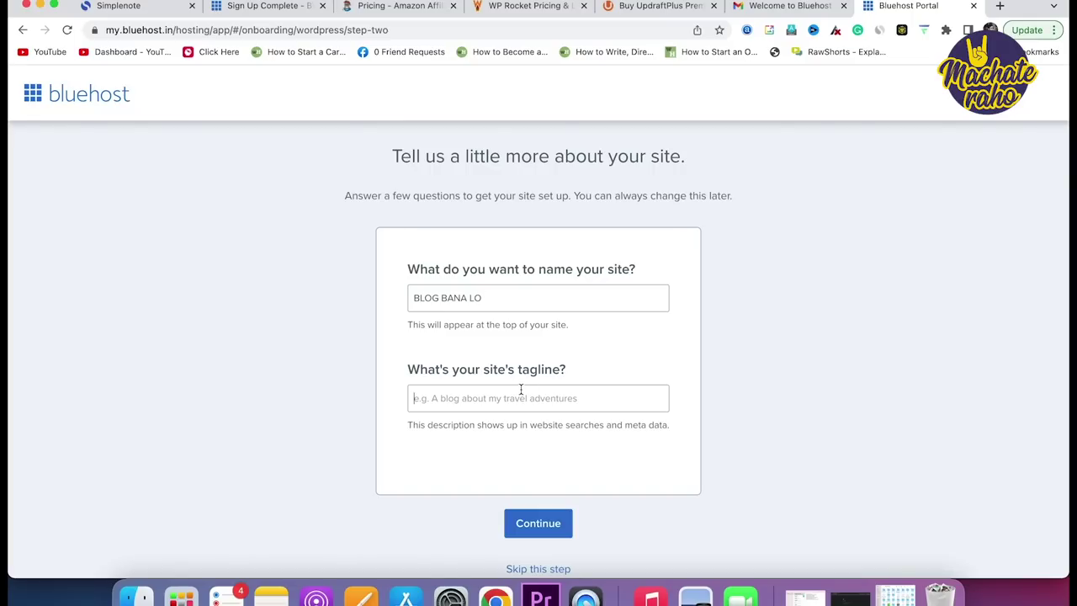
Enter the site tagline 'EASY STEPS TO CREATE A B' and continue to theme selection
click(521, 388)
text(EASY STEPS TO CREATE A BLOG)
click(528, 525)
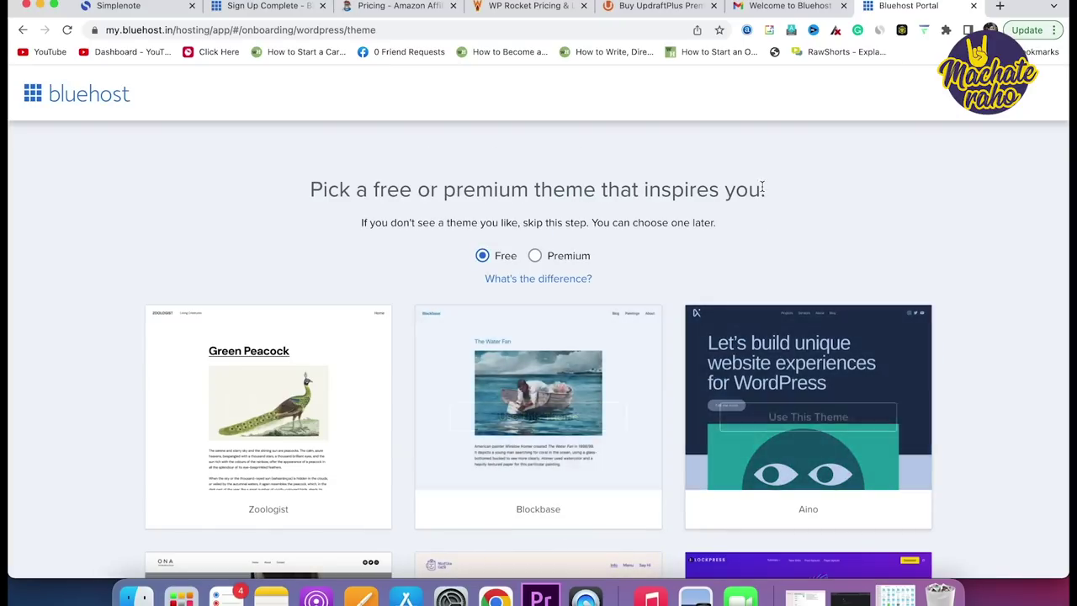
Browse premium and free themes and choose the free Blockpress theme
click(535, 256)
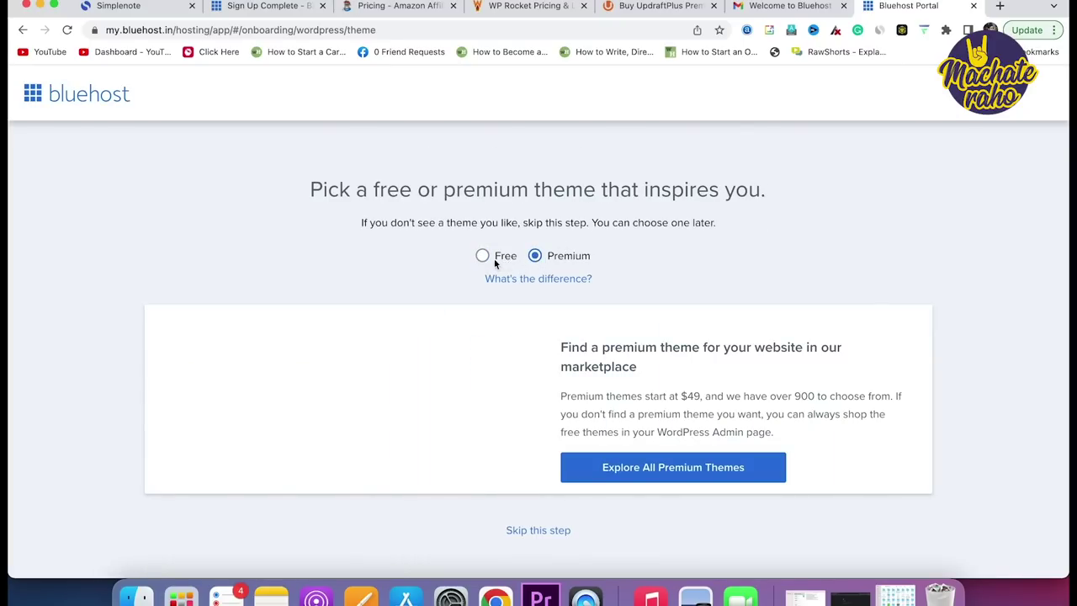
click(486, 258)
scroll(774, 281, down, 5)
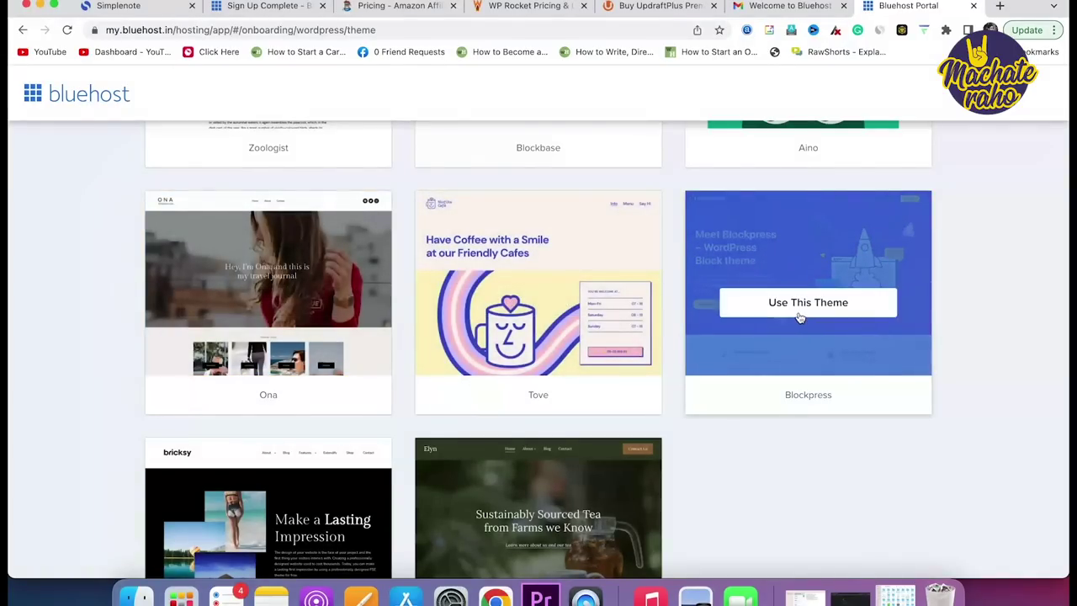
click(799, 318)
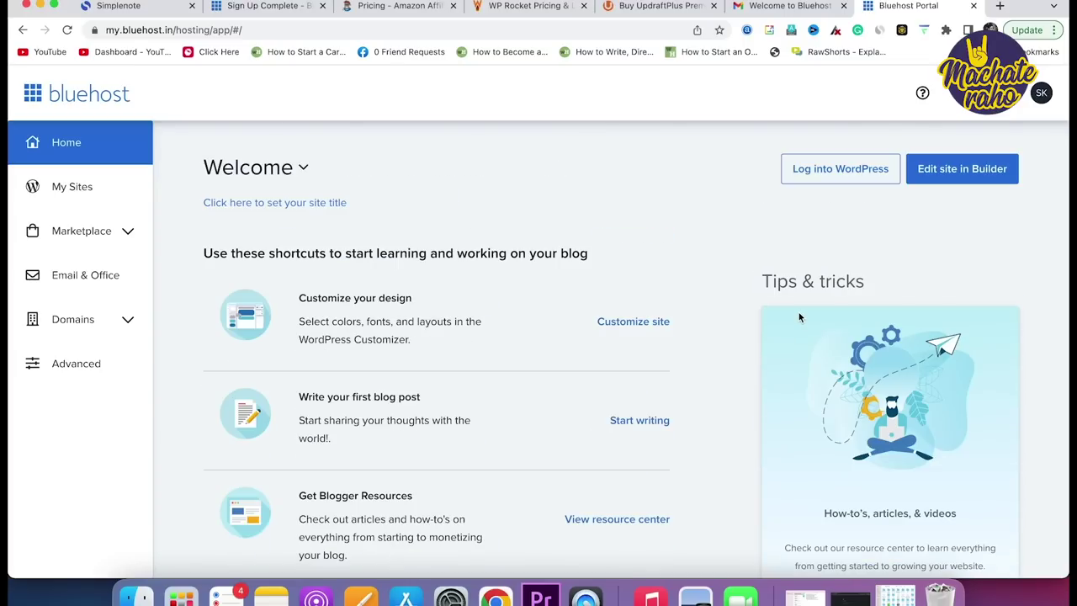
From Bluehost Advanced, go to cPanel's Software section and launch WordPress Manager by Softaculous
click(56, 364)
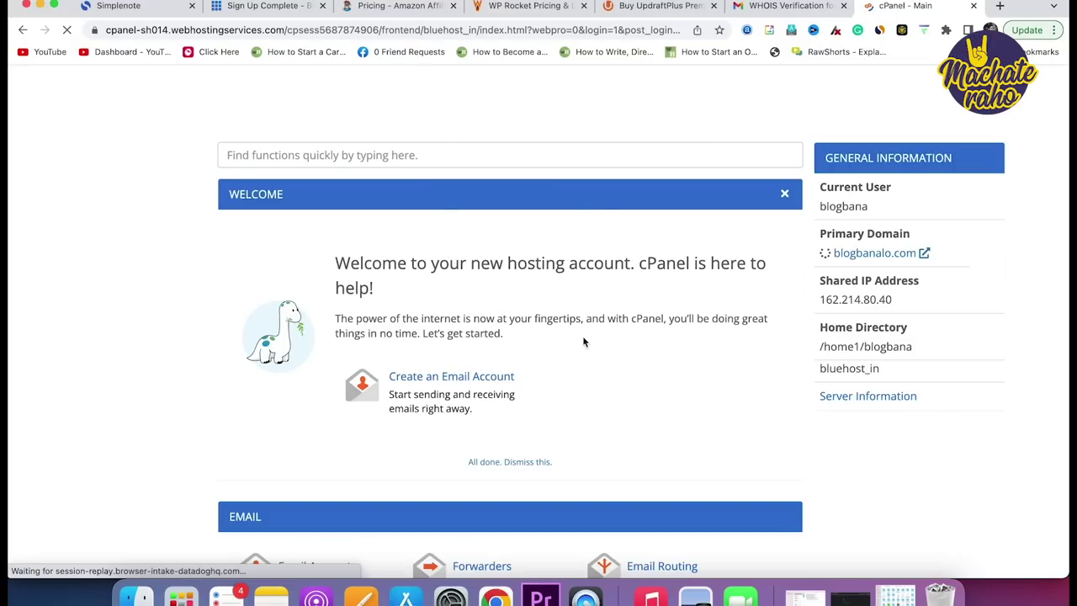
scroll(569, 337, down, 5)
scroll(569, 336, down, 10)
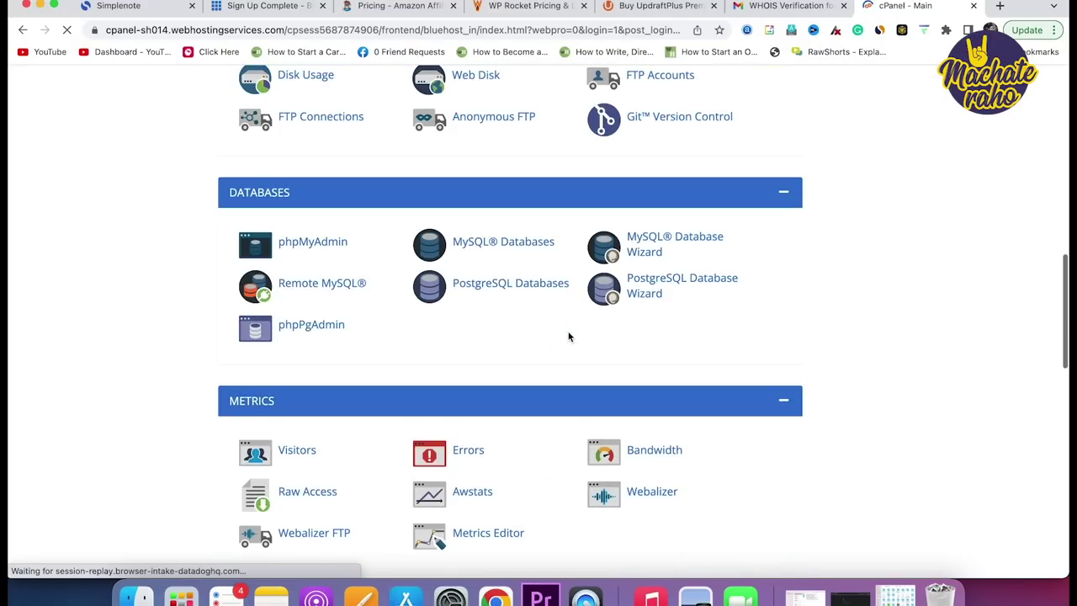
scroll(568, 337, down, 10)
scroll(569, 335, down, 1)
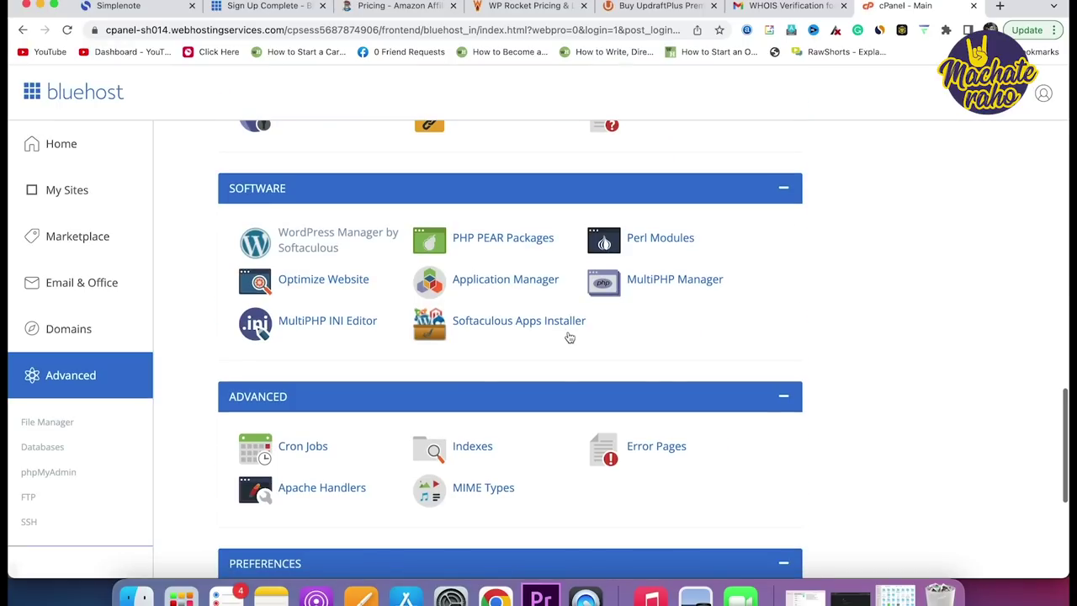
click(307, 243)
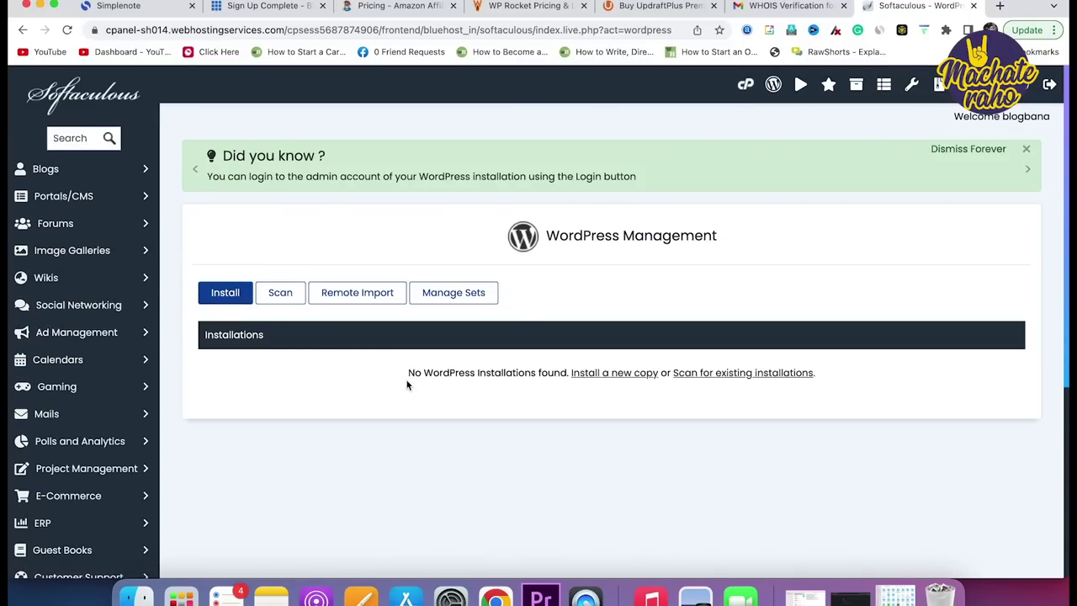
Start a new Softaculous WordPress install and mask the admin password field
click(235, 301)
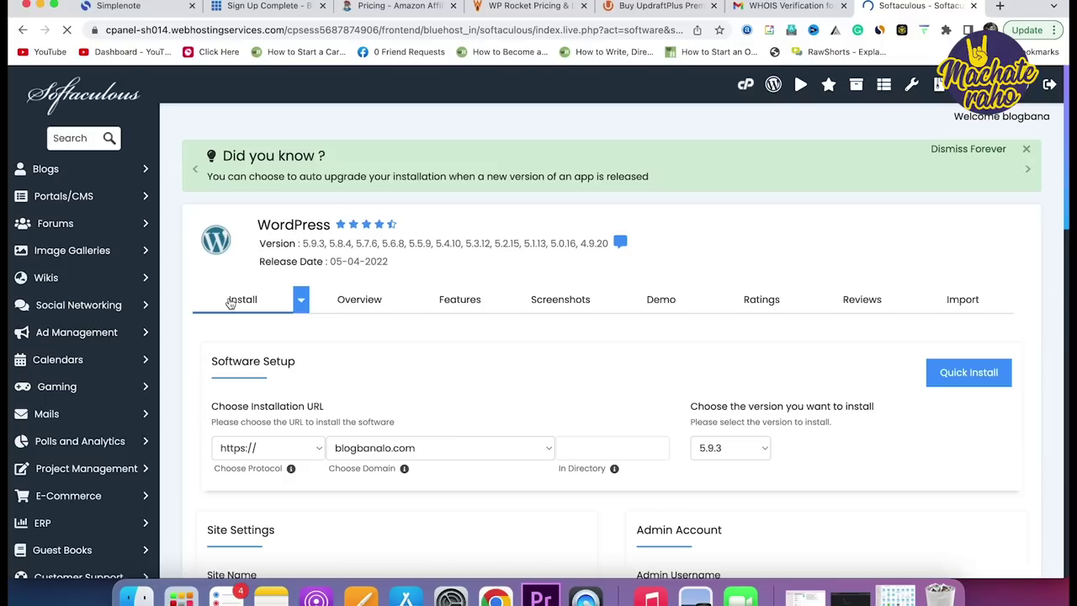
scroll(577, 385, down, 3)
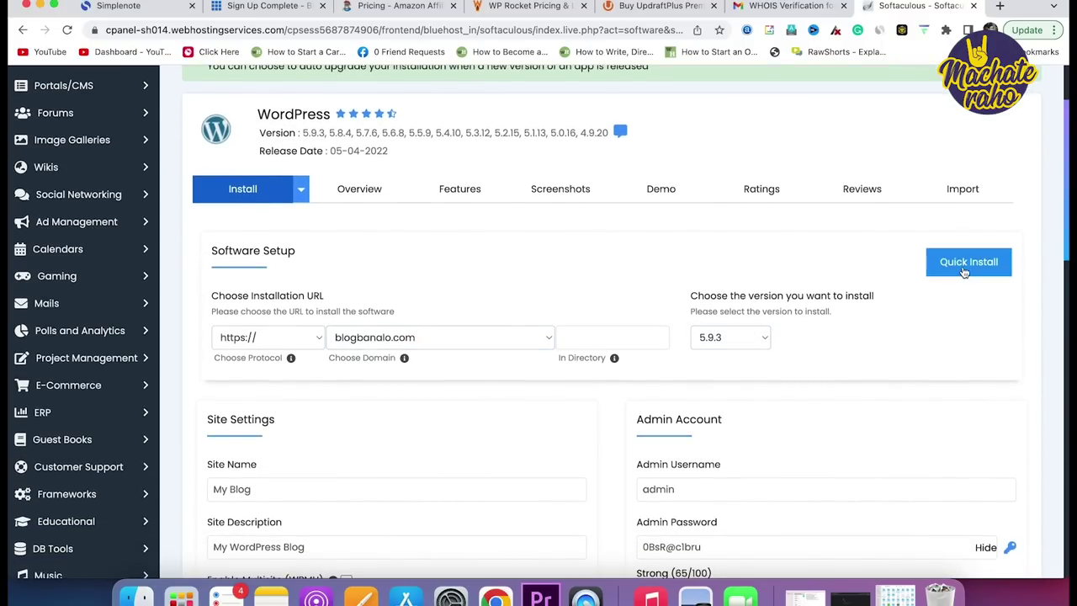
scroll(964, 271, down, 4)
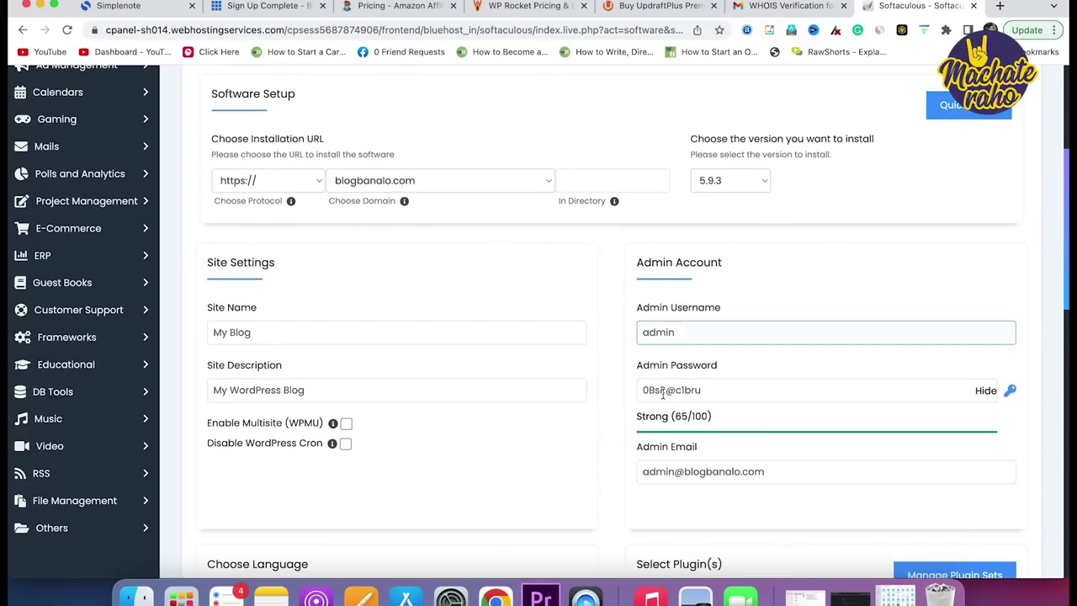
click(984, 391)
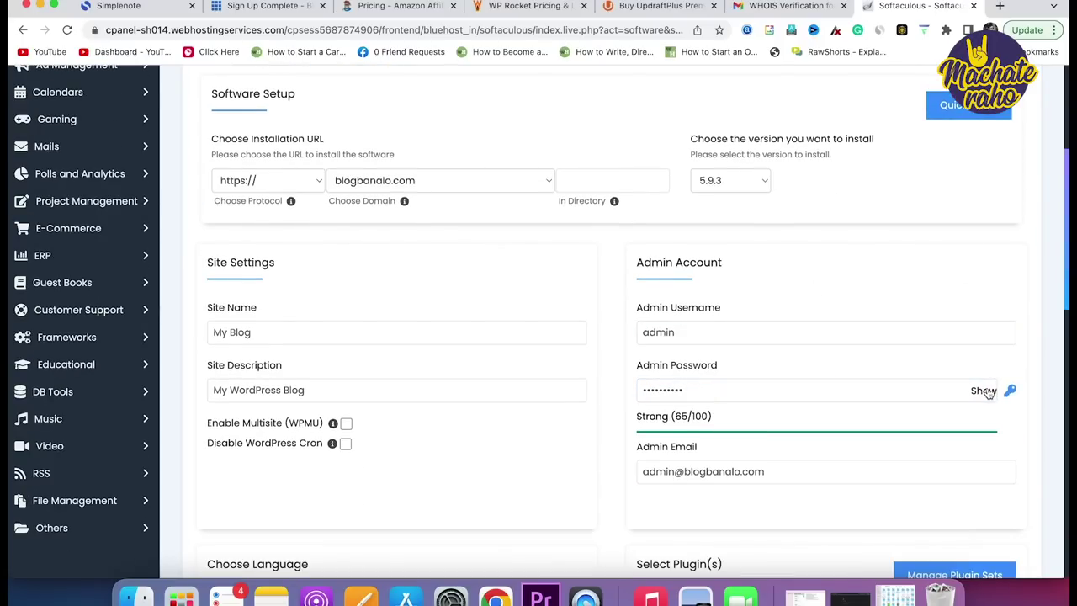
scroll(650, 341, down, 1)
Set the site name to 'BLOG' and the description to 'Simple Way'
click(252, 305)
key(super+a)
text(BLOG)
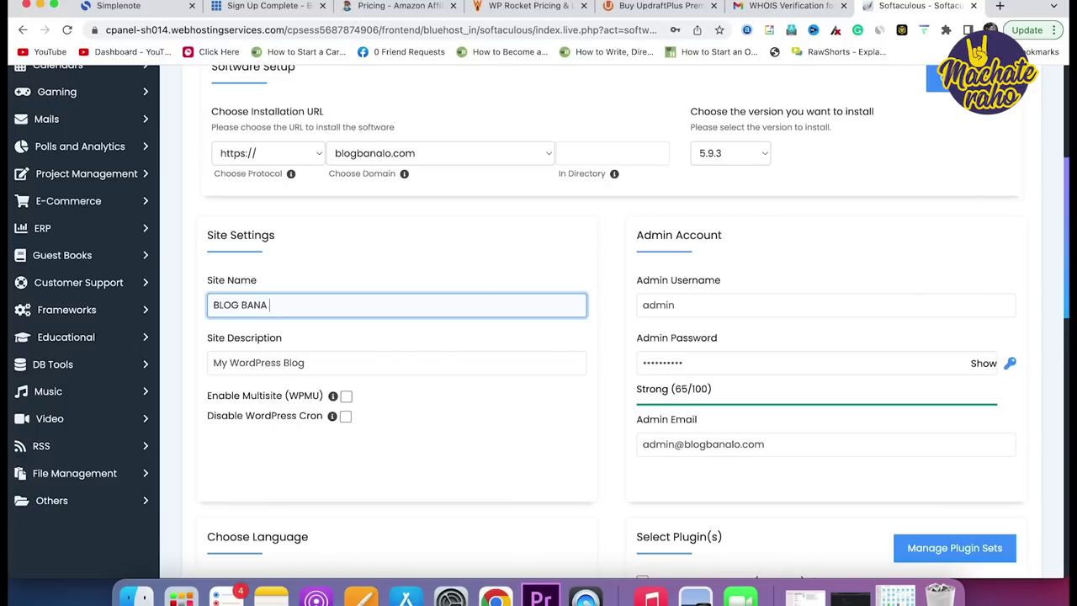
triple_click(249, 353)
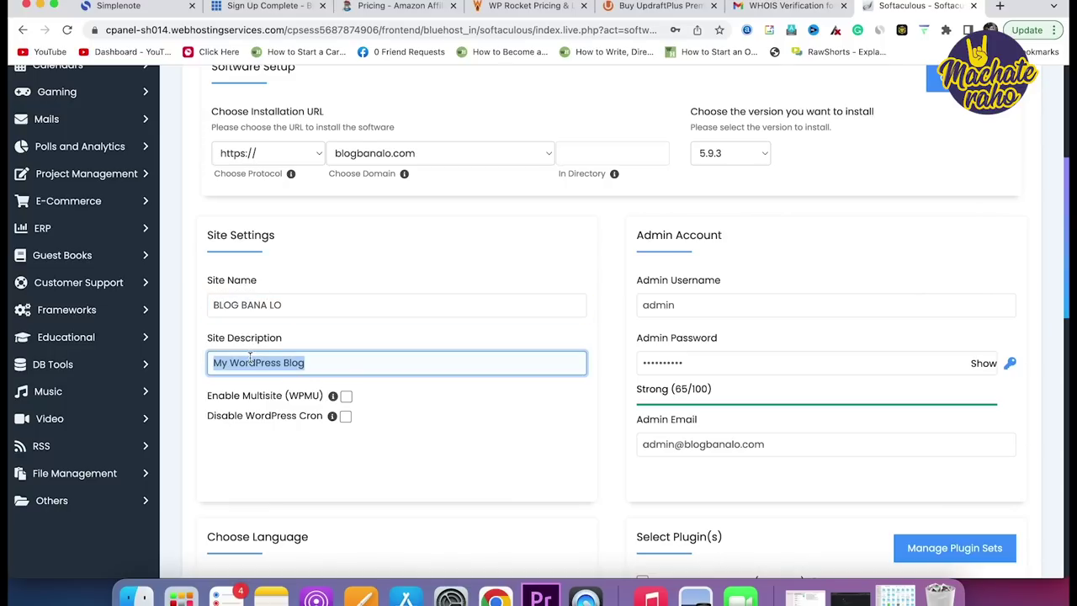
text(S)
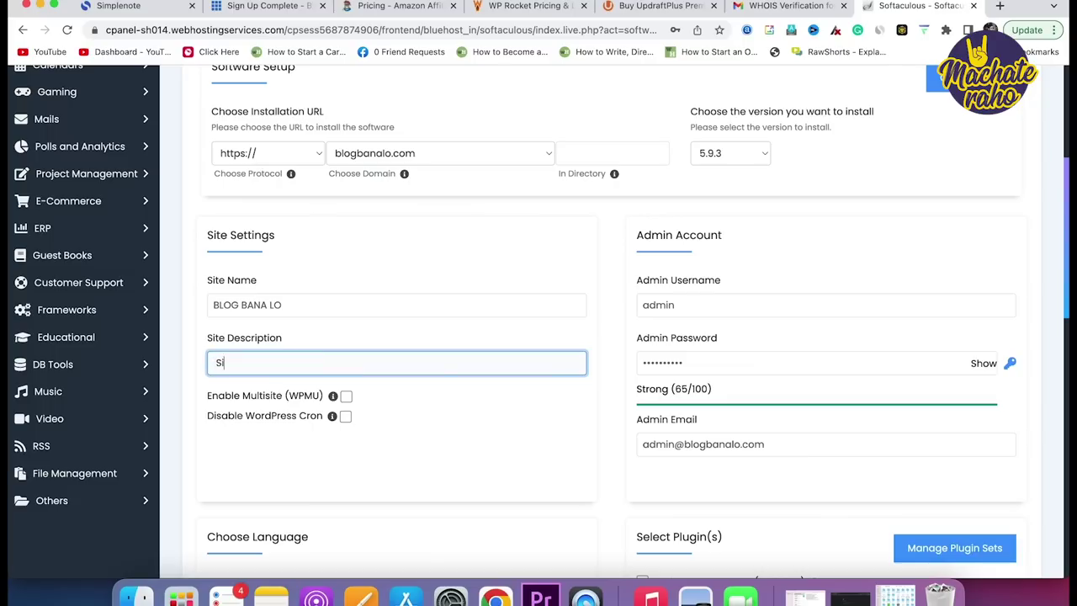
text(imple Way to Create a Blog)
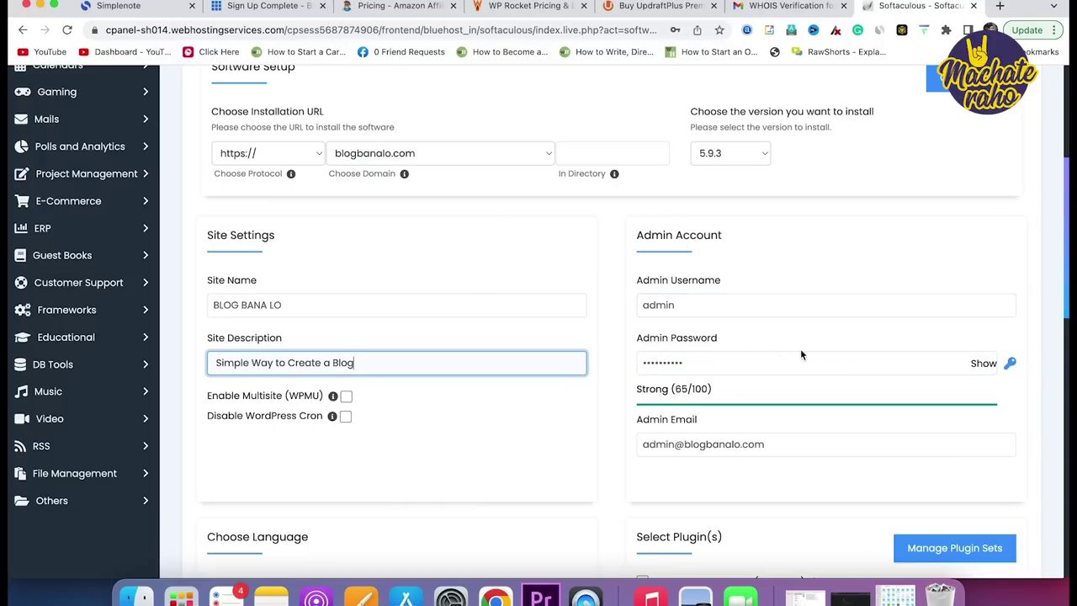
Replace the admin password and admin e-mail with new credentials
double_click(715, 360)
text(ad)
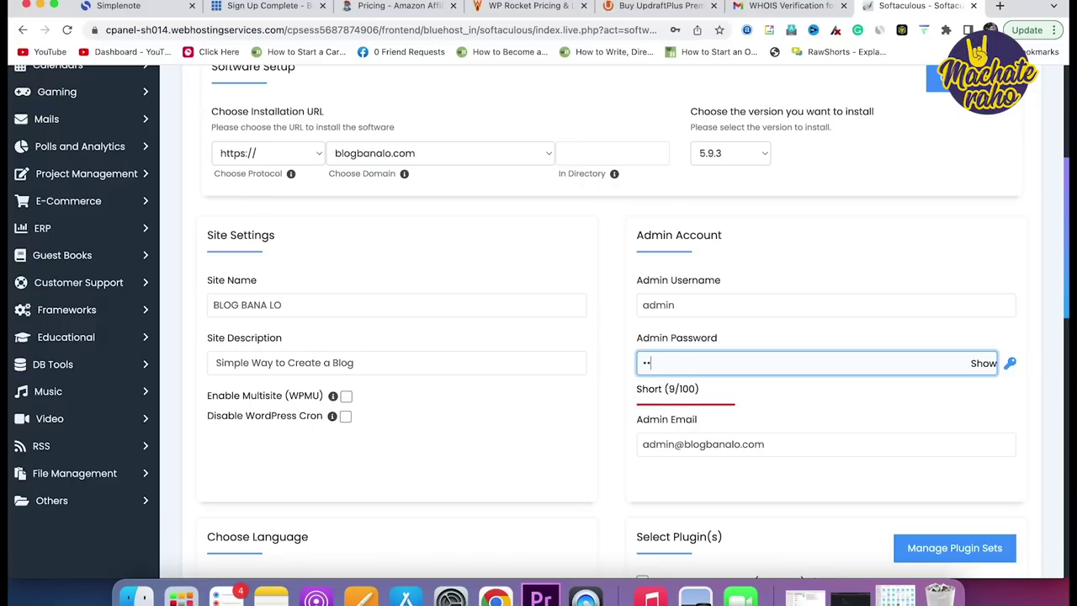
text(min123)
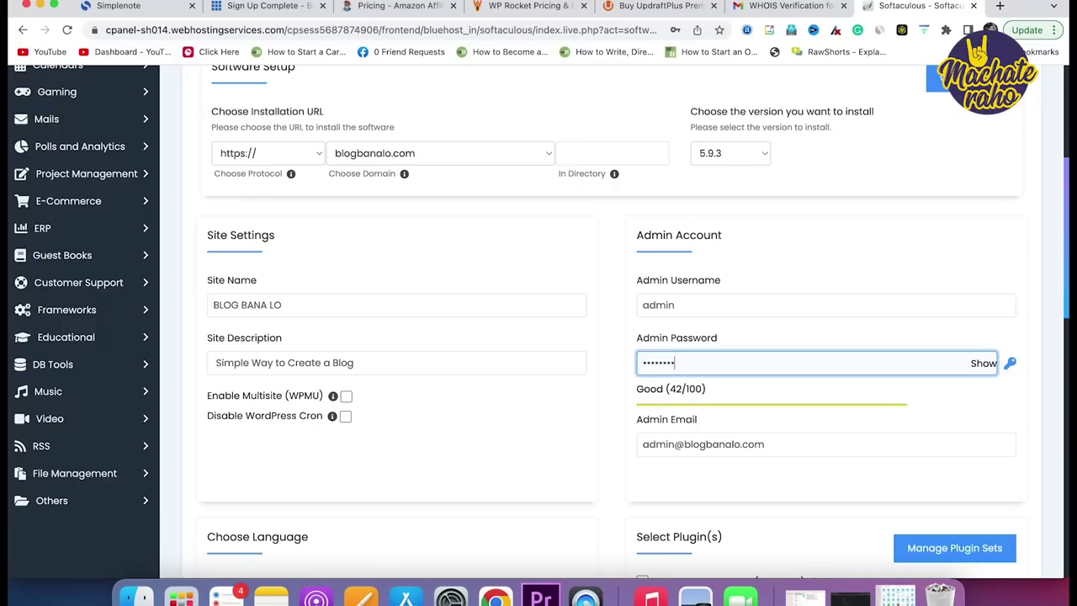
text(@)
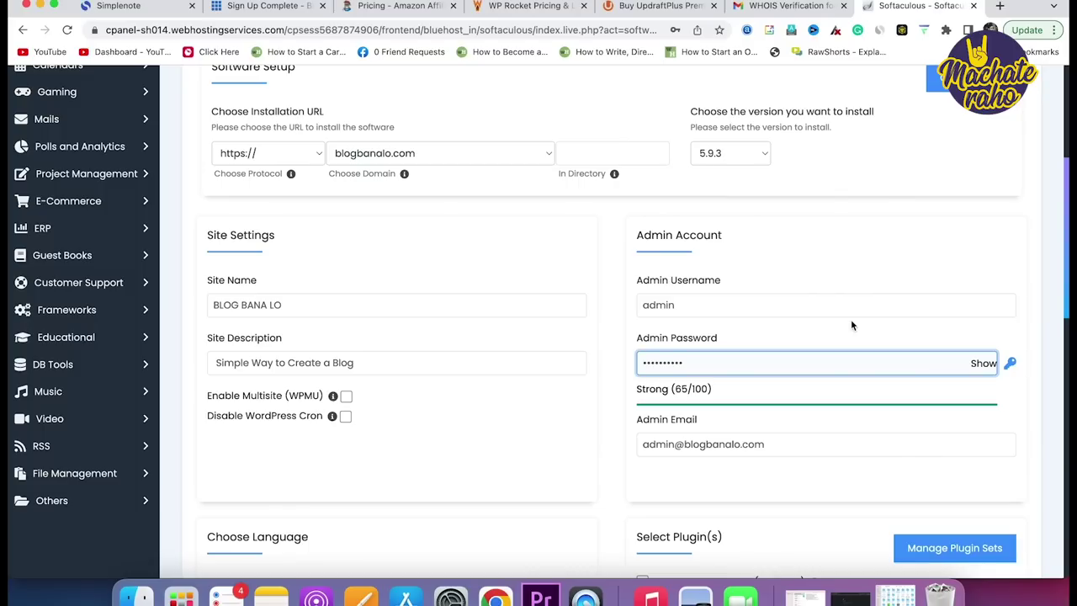
triple_click(732, 449)
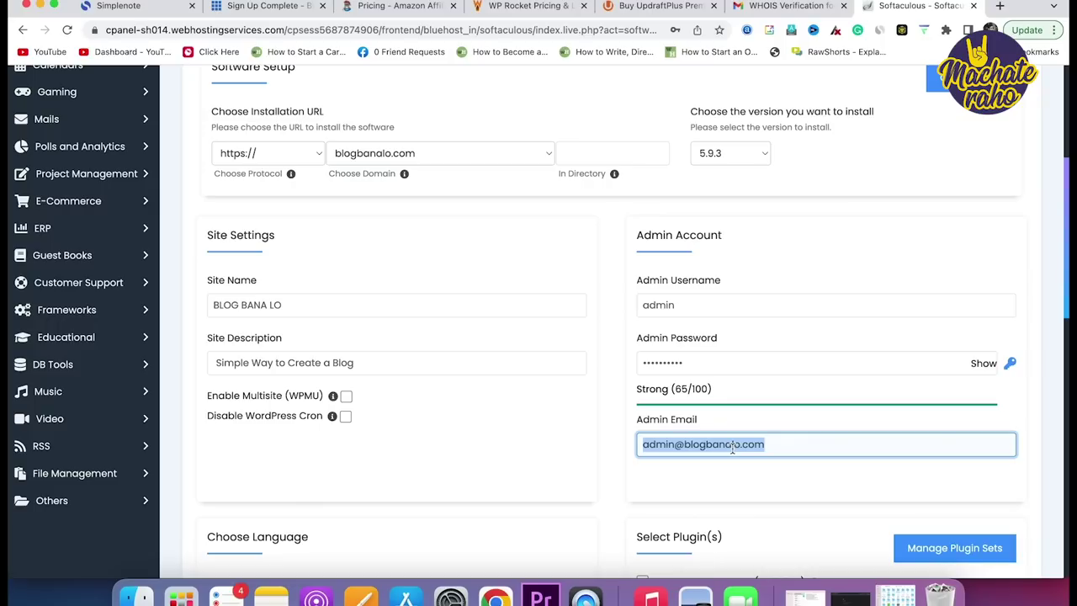
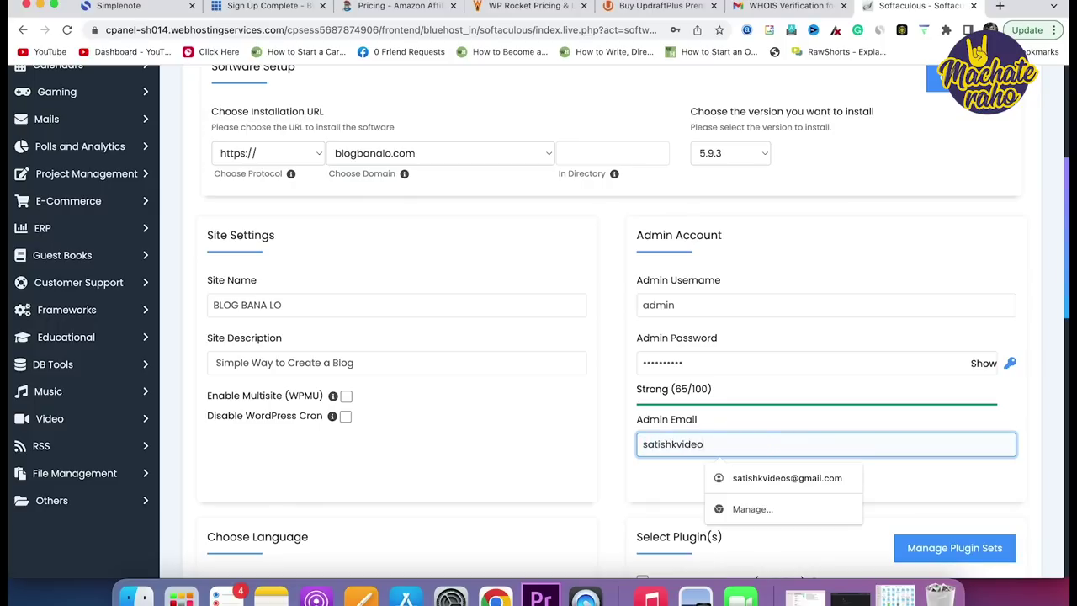
click(922, 480)
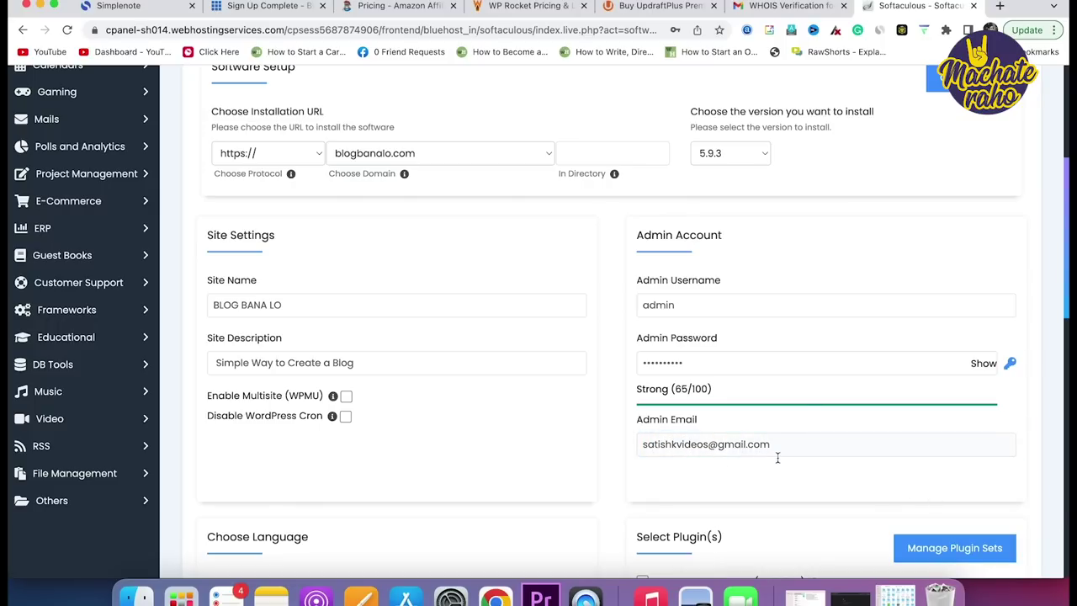
scroll(799, 436, down, 5)
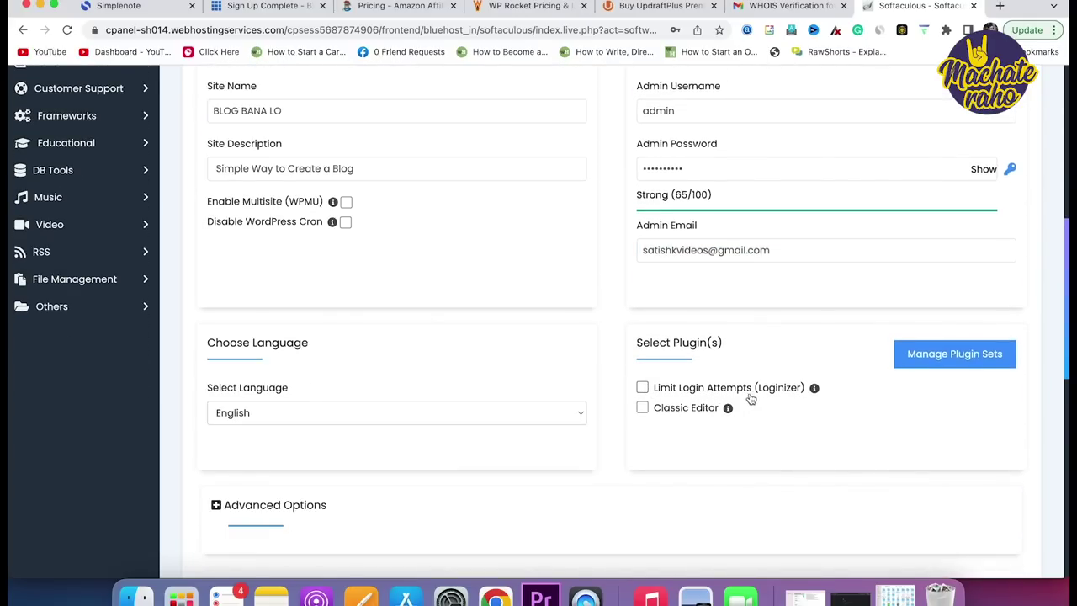
Include the Limit Login Attempts (Loginizer) plugin and review the advanced options
click(643, 387)
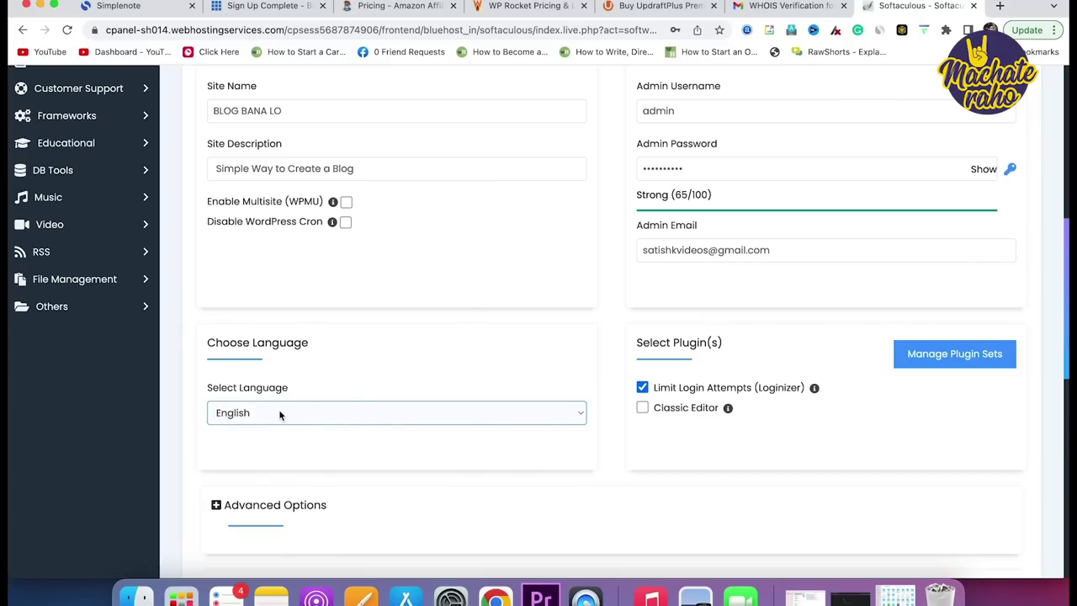
scroll(933, 361, down, 5)
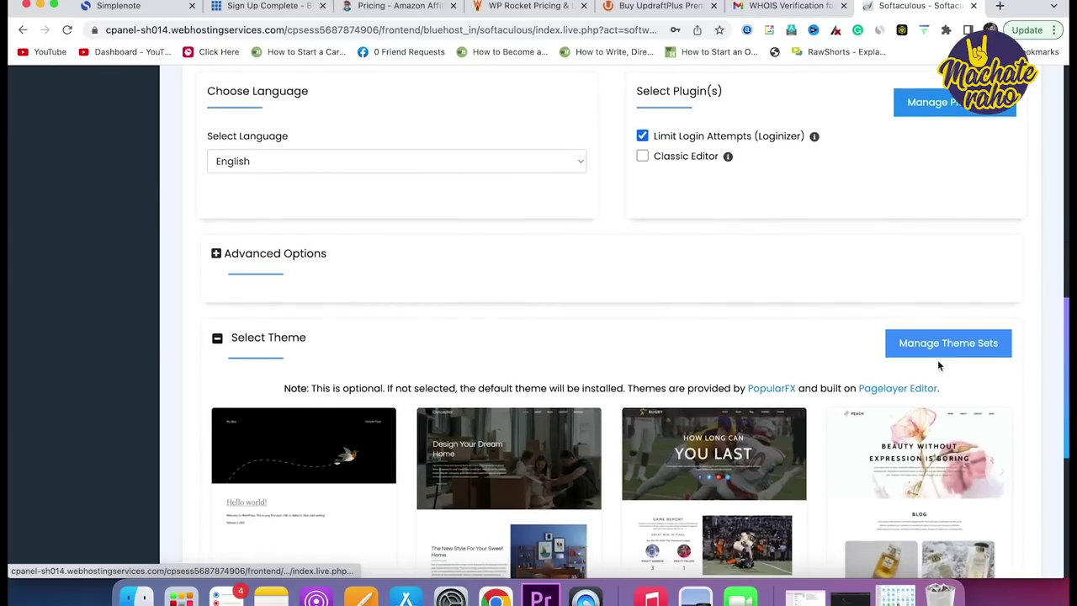
click(216, 254)
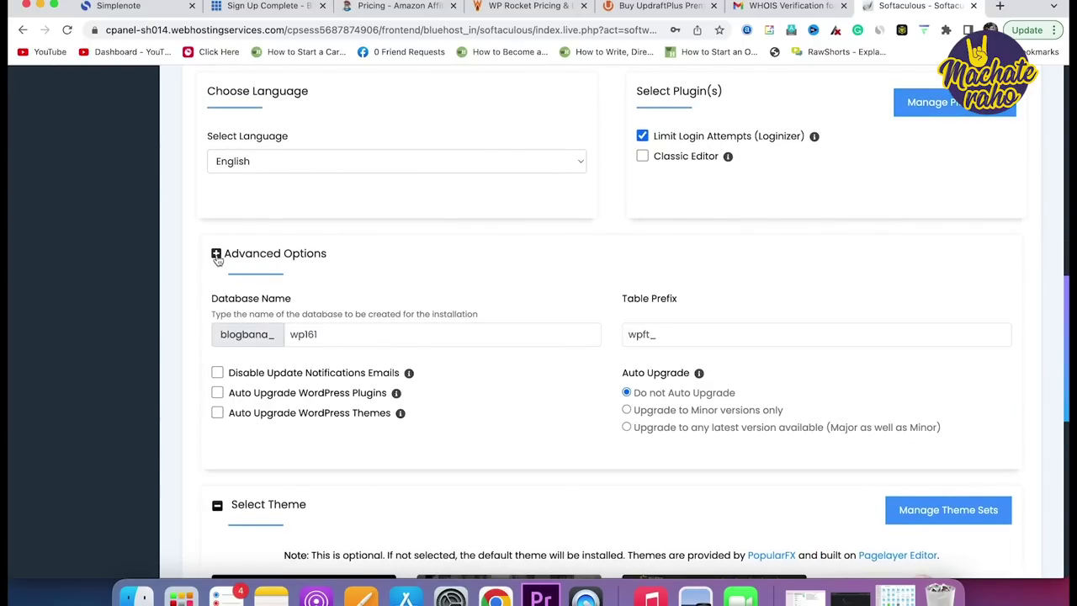
click(217, 254)
Submit the installation, which fails because WordPress files already exist in the folder
scroll(479, 357, down, 3)
scroll(482, 357, down, 1)
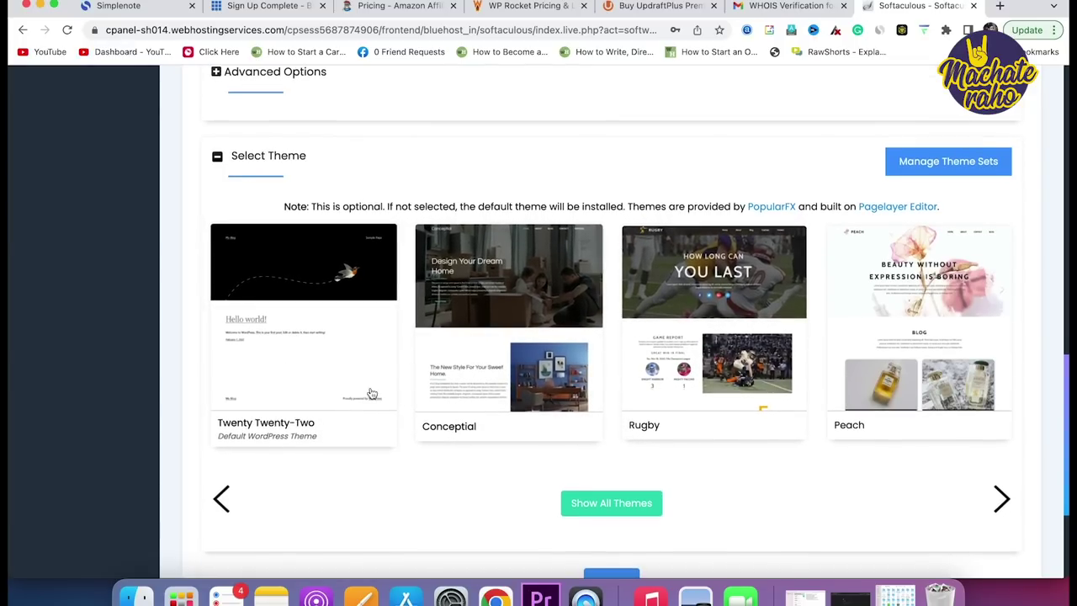
scroll(258, 365, down, 4)
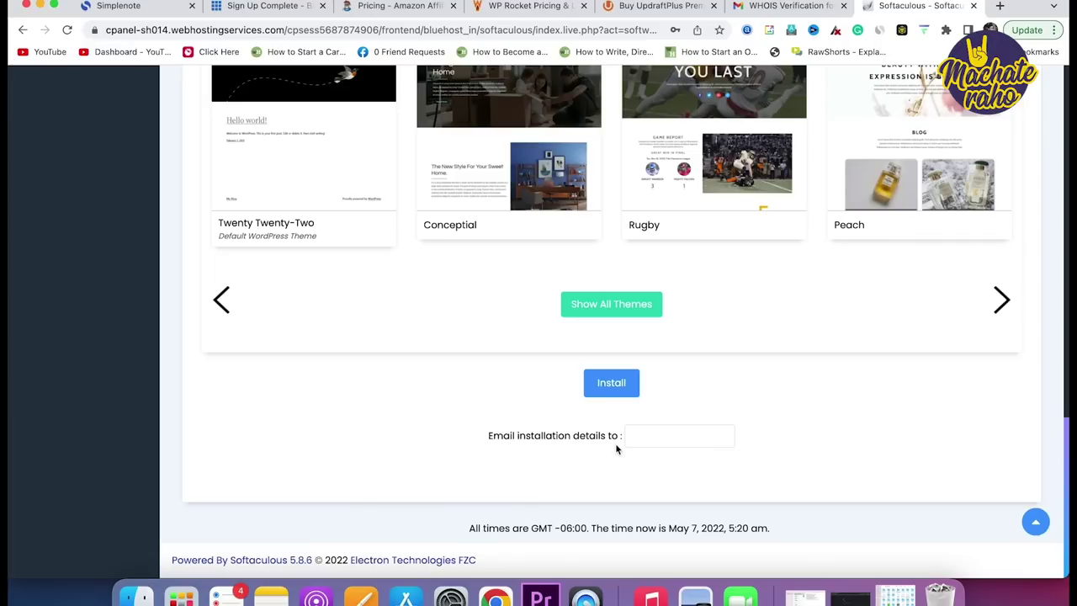
click(638, 440)
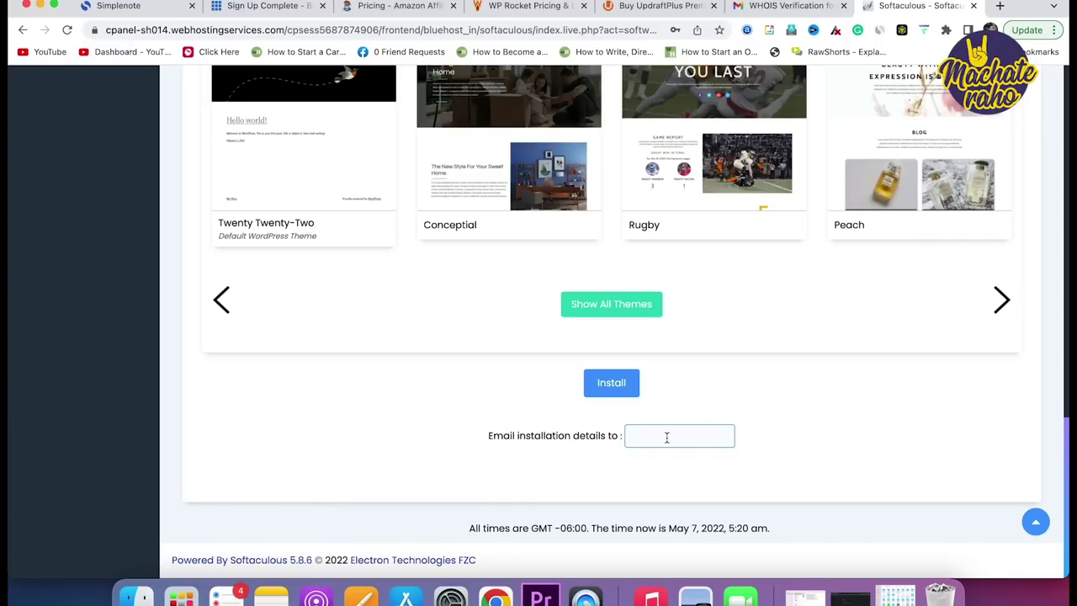
click(612, 391)
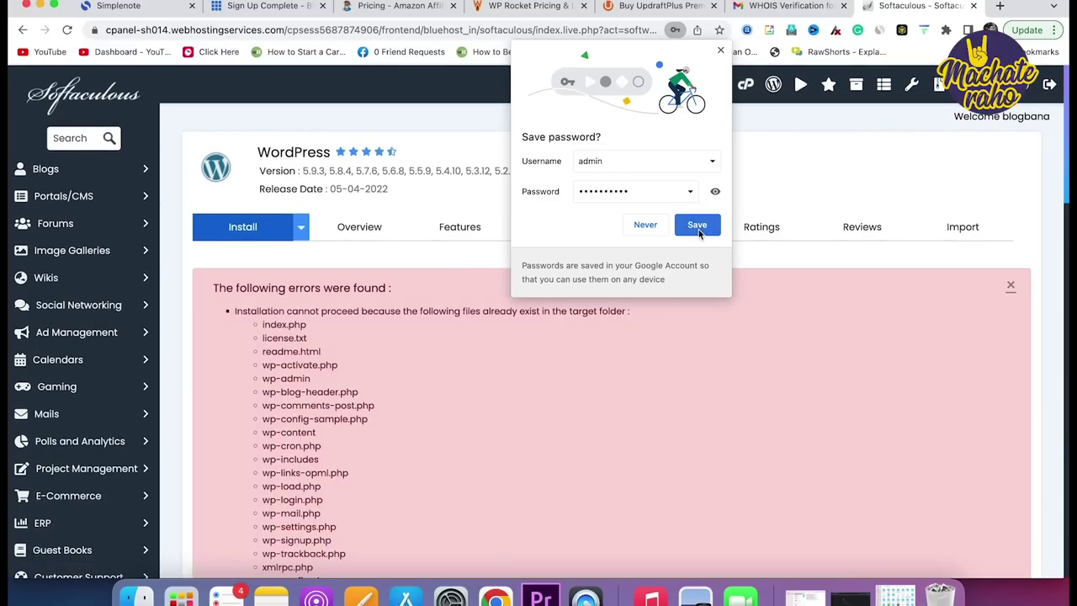
Save the login, enable overwriting existing files, switch to Quick Install and rerun the install
click(698, 232)
scroll(242, 442, down, 3)
click(240, 437)
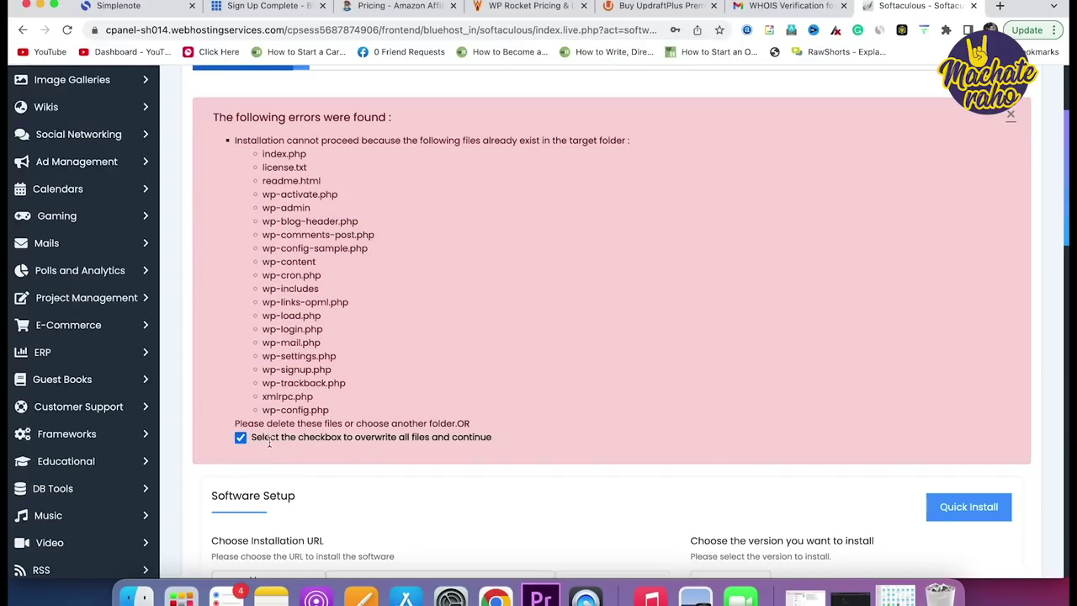
scroll(403, 445, down, 3)
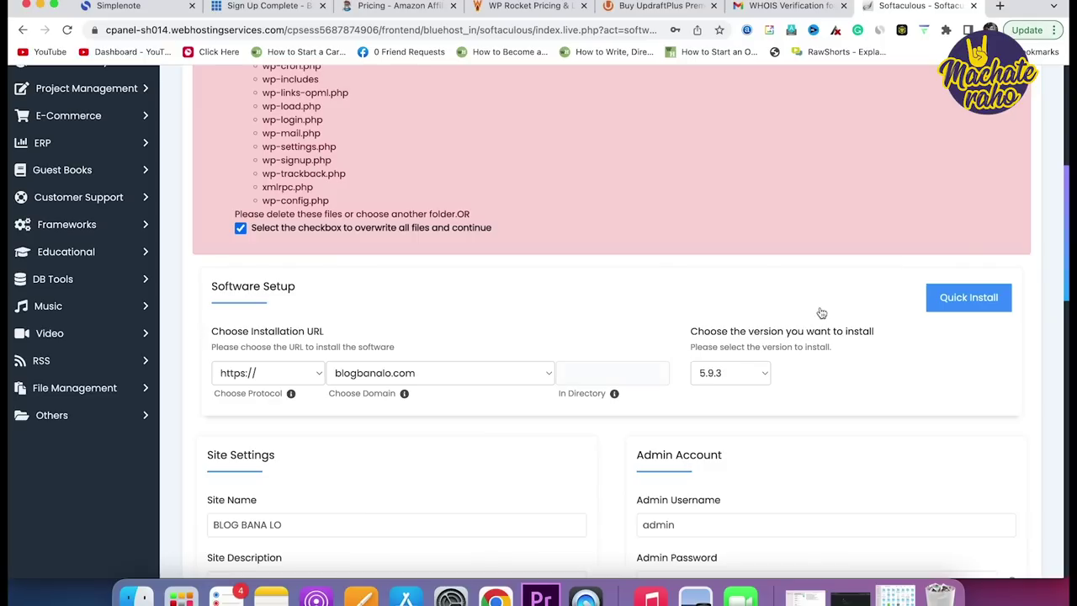
click(969, 299)
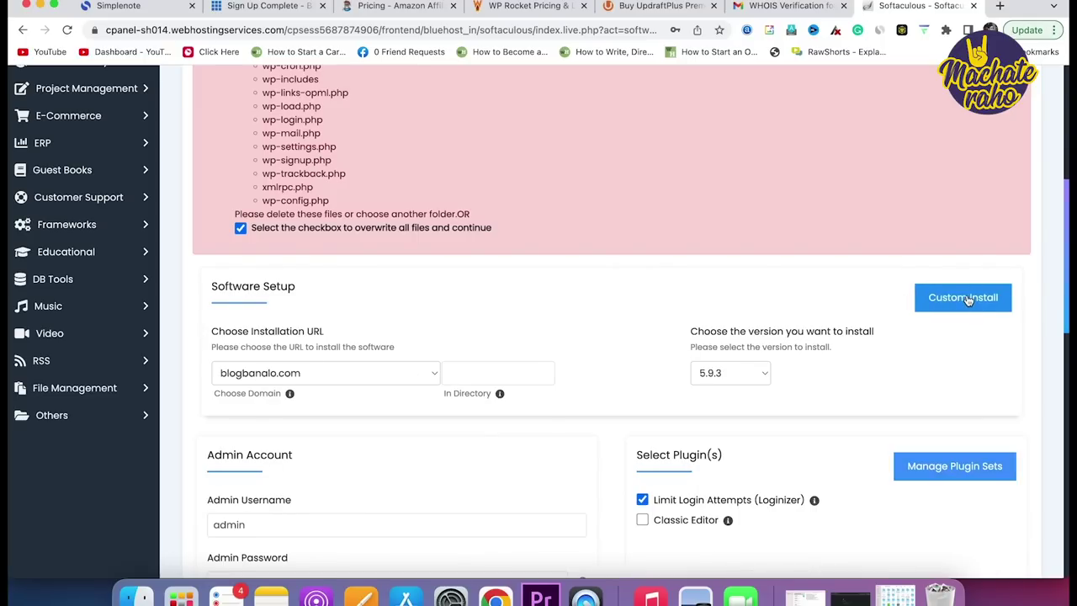
scroll(968, 301, down, 15)
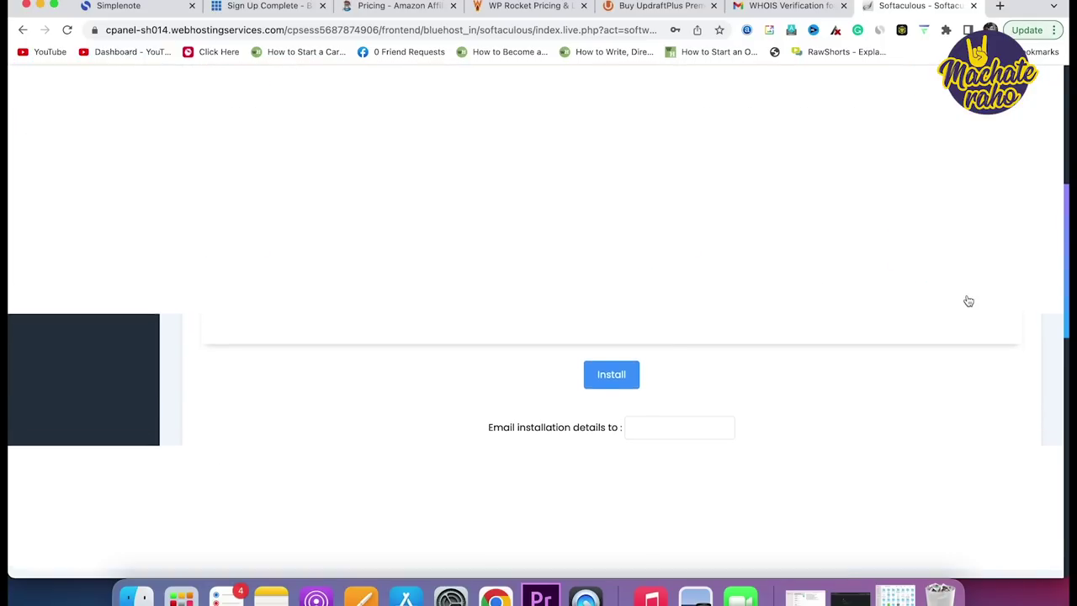
click(611, 383)
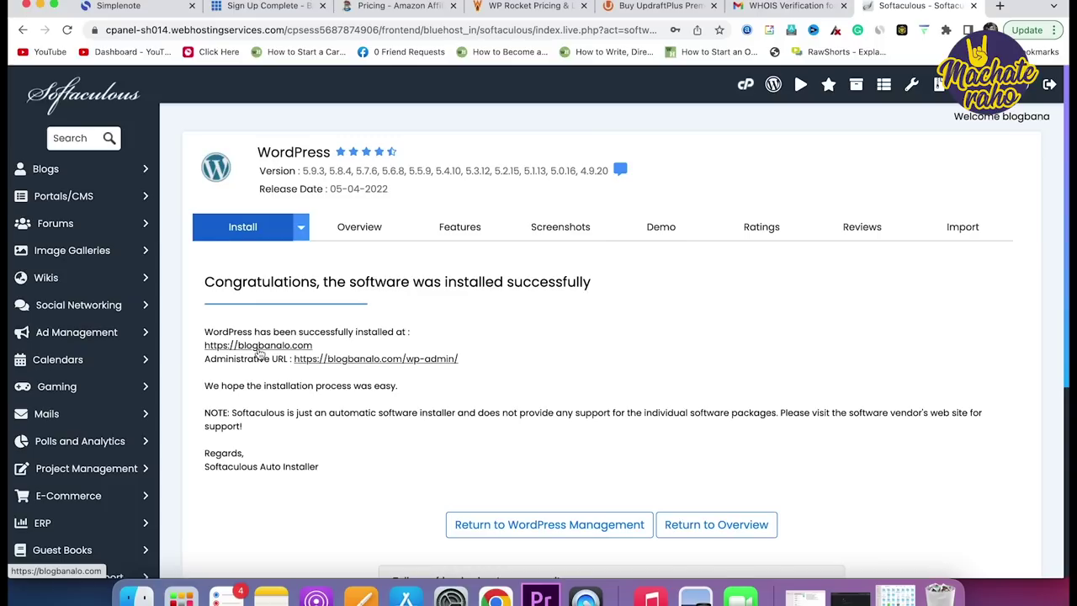
Open the new blogbanalo.com site in a new tab and view it
right_click(260, 348)
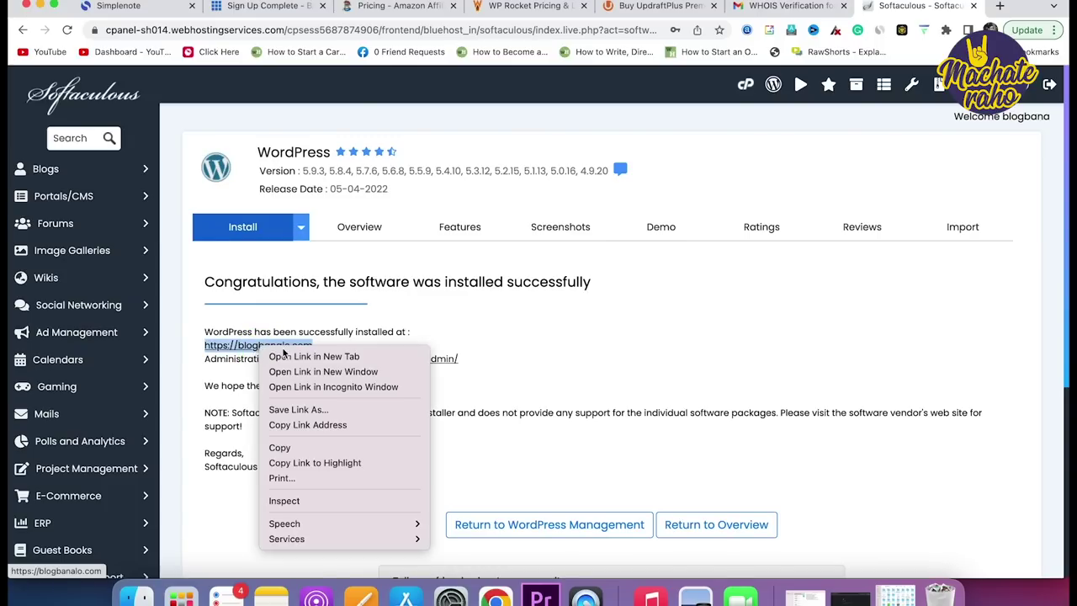
click(294, 359)
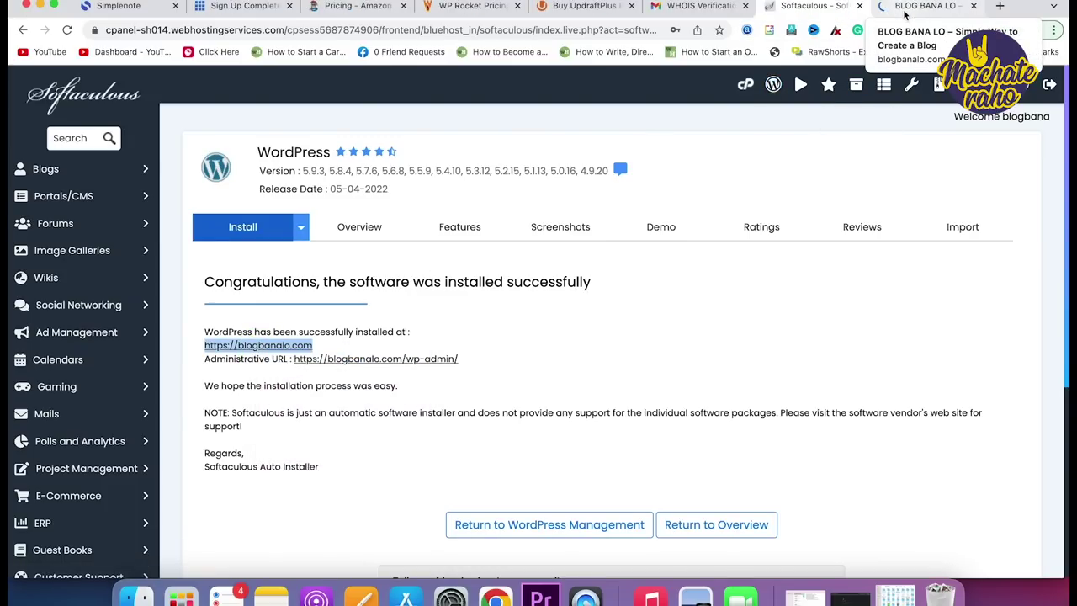
click(905, 13)
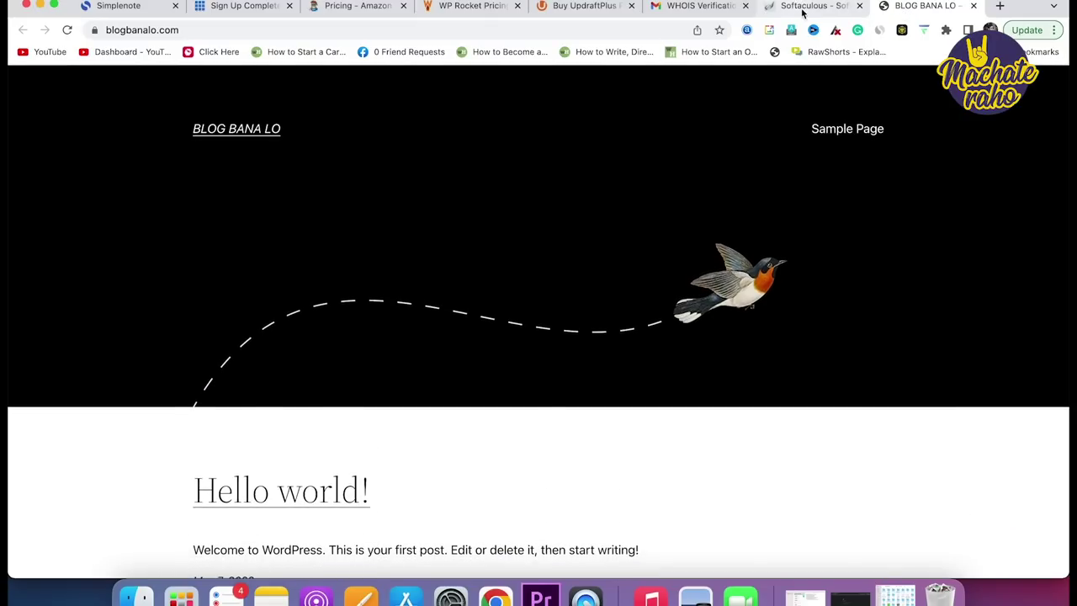
Back on the success page, open the wp-admin dashboard link in a new tab
click(805, 10)
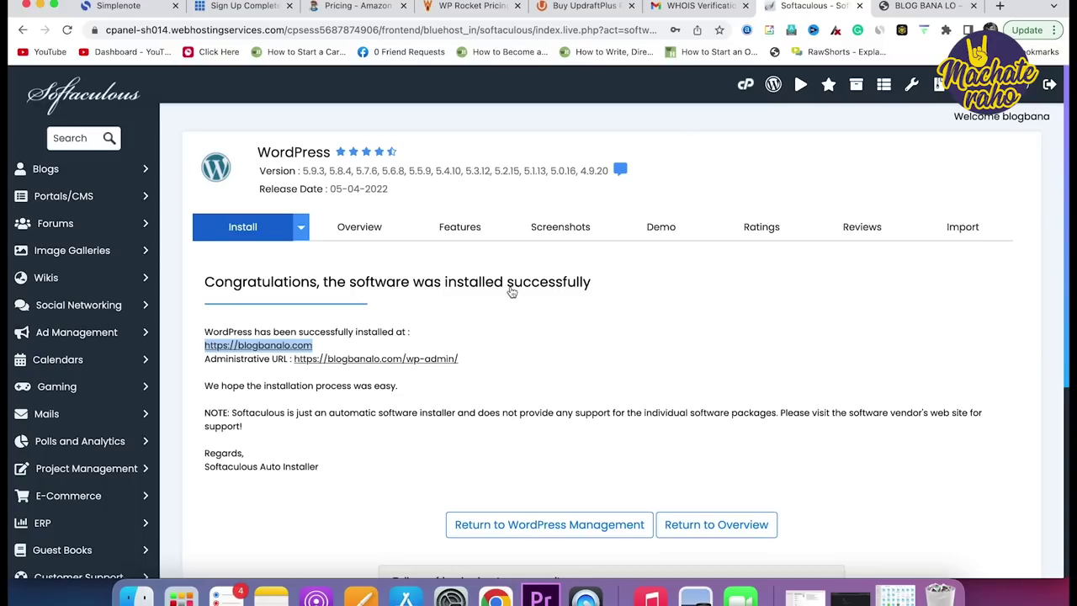
right_click(357, 360)
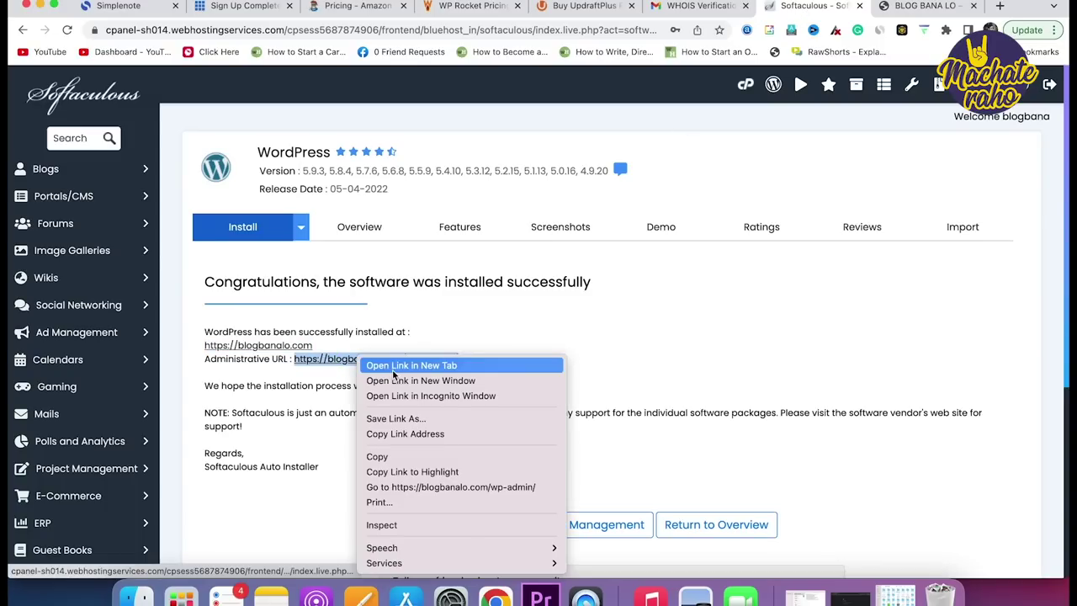
click(394, 378)
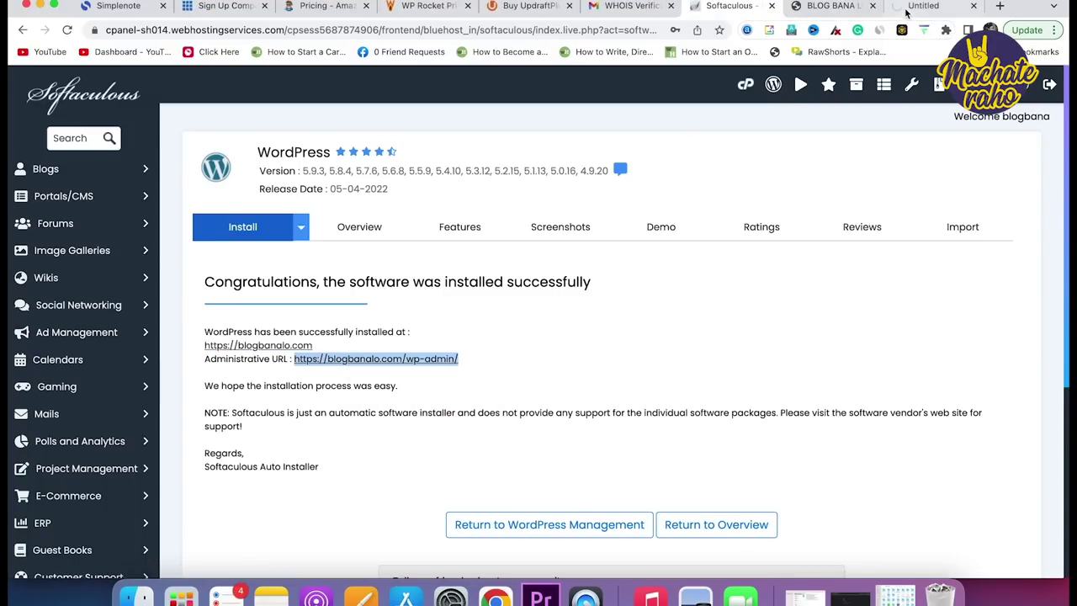
Dismiss the Welcome to WordPress panel on the admin dashboard and go to Plugins
click(906, 8)
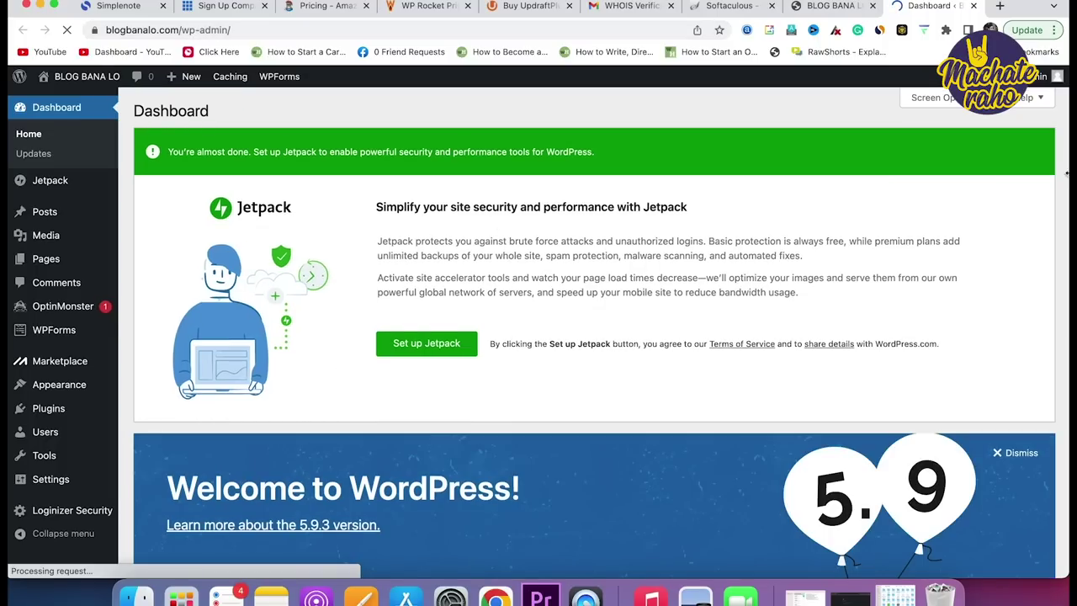
scroll(820, 319, down, 3)
scroll(823, 323, up, 3)
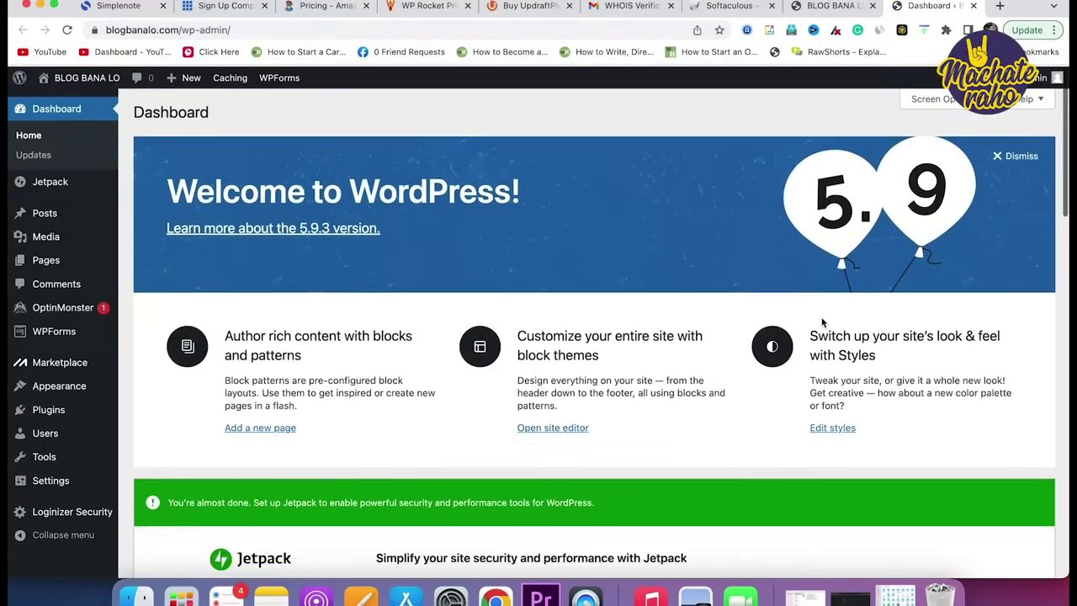
click(1011, 155)
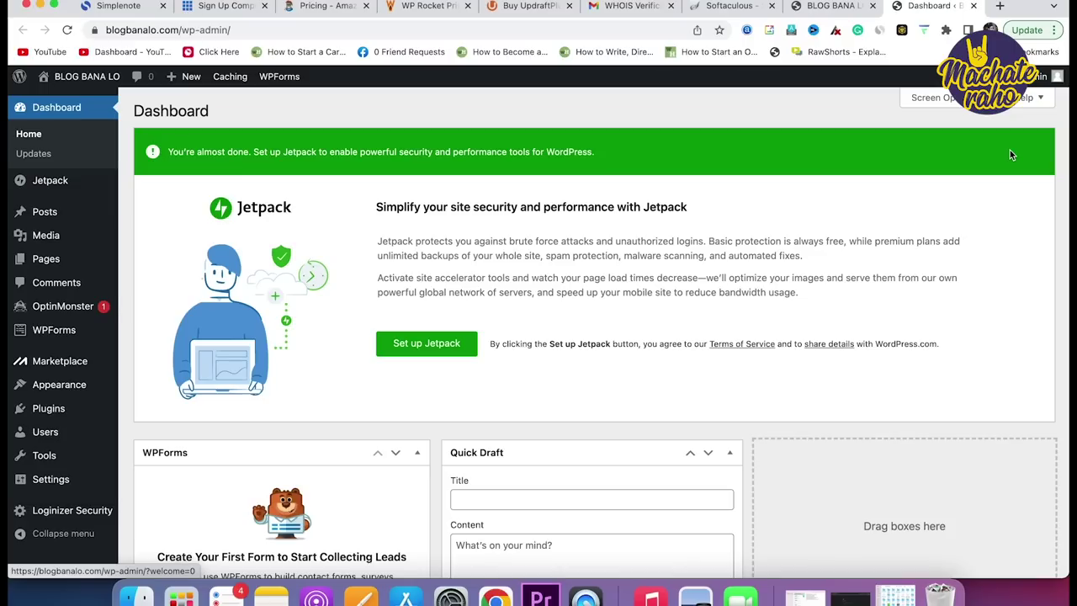
scroll(648, 330, down, 6)
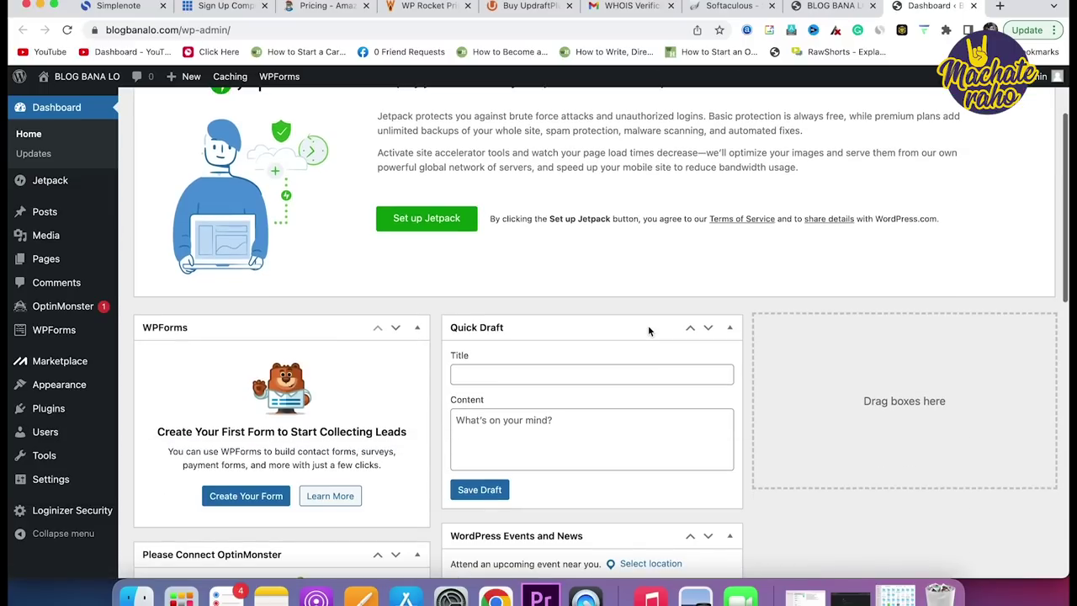
scroll(648, 330, down, 8)
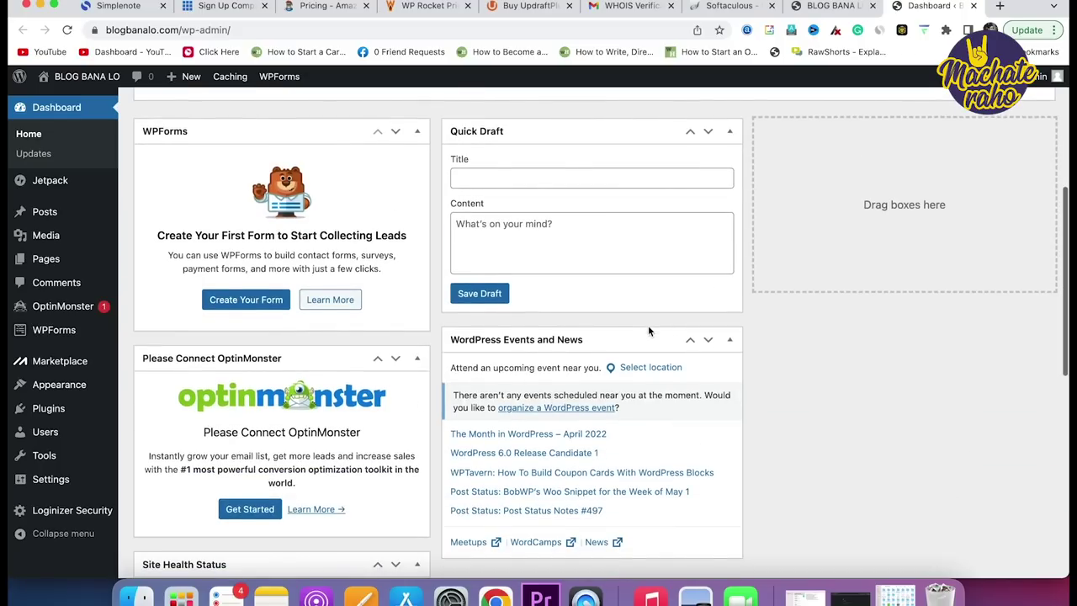
scroll(649, 326, up, 1)
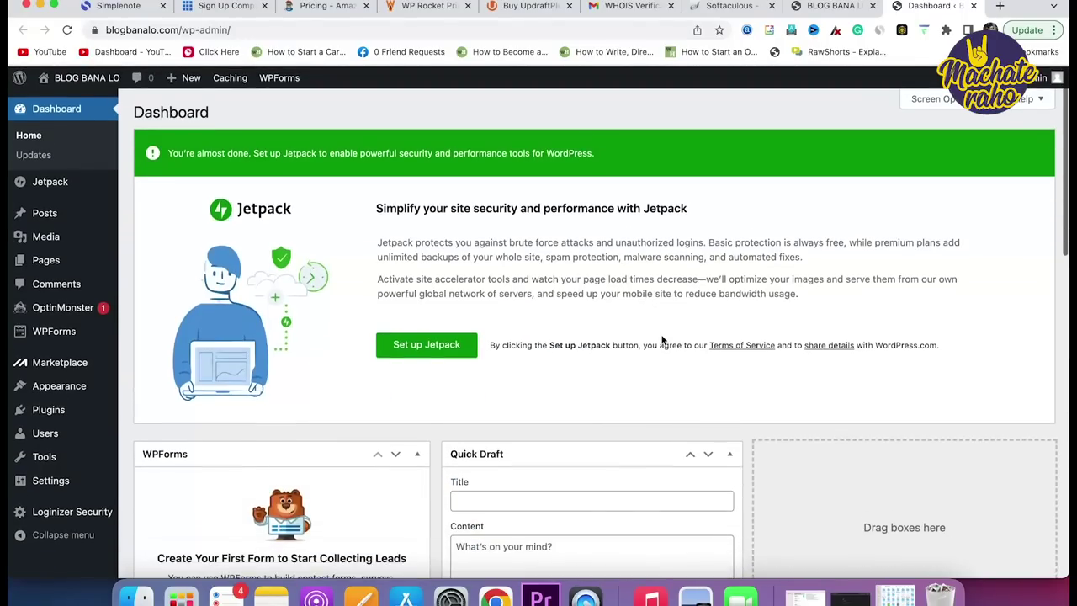
scroll(502, 371, down, 4)
scroll(503, 377, up, 5)
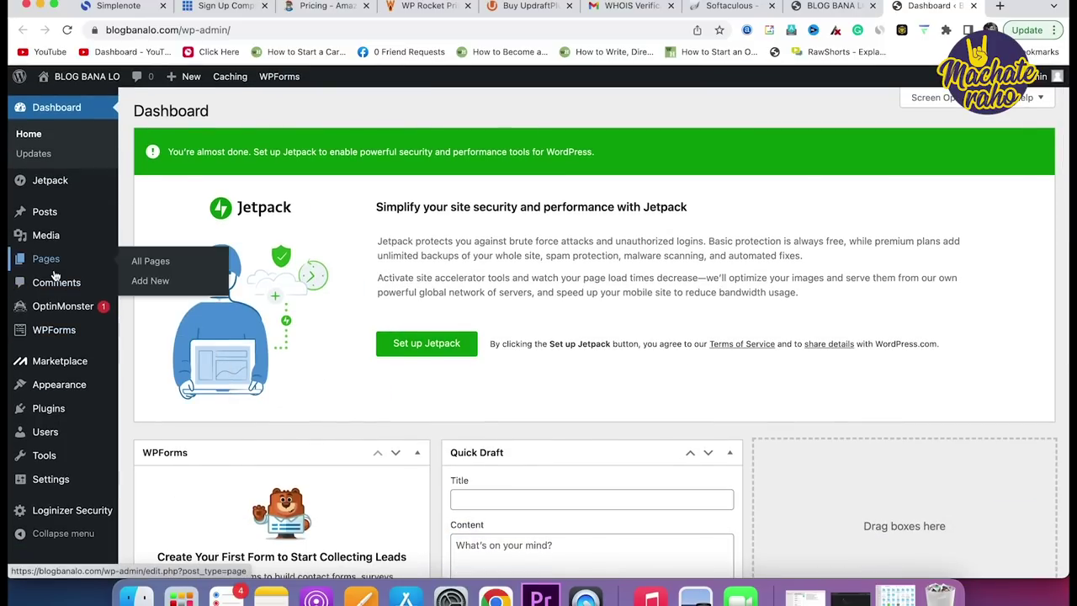
mouse_move(40, 410)
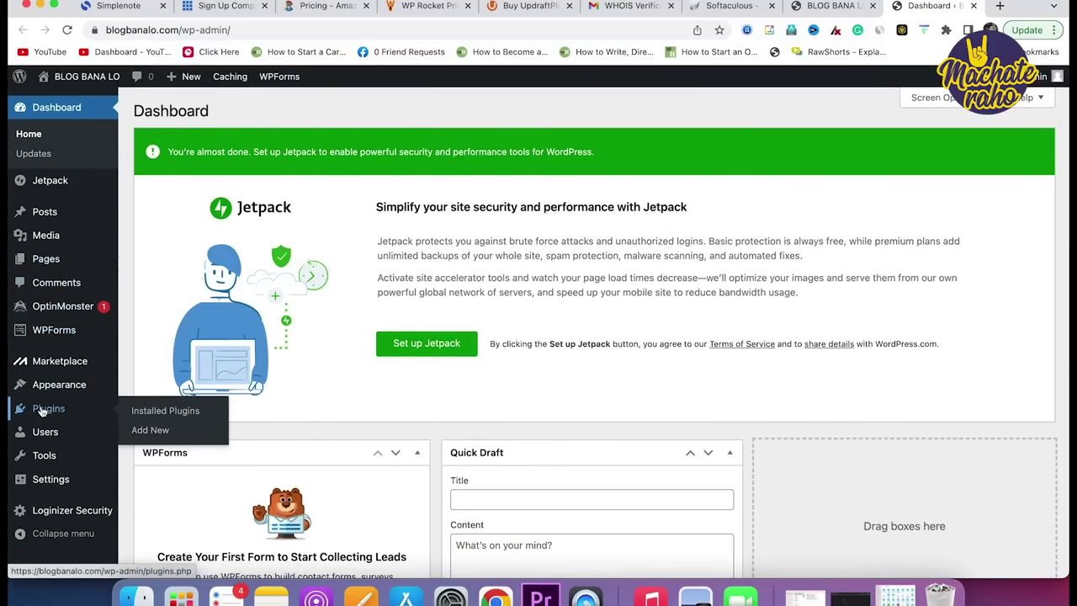
click(41, 409)
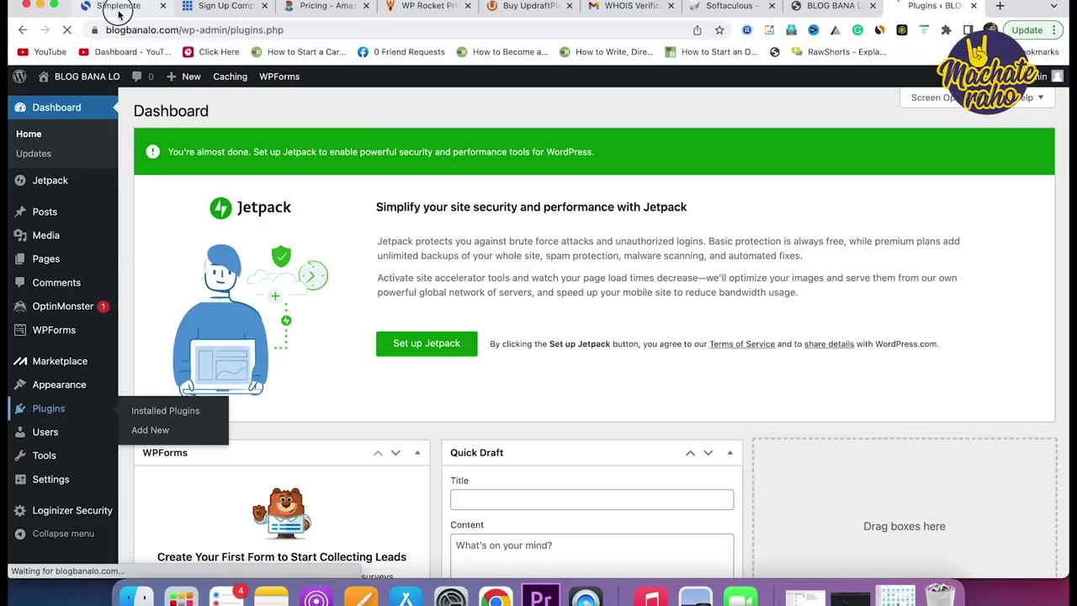
Correct 'Upgraft' to 'Updraft' in the Simplenote Signup note, then return to the live blog
click(119, 8)
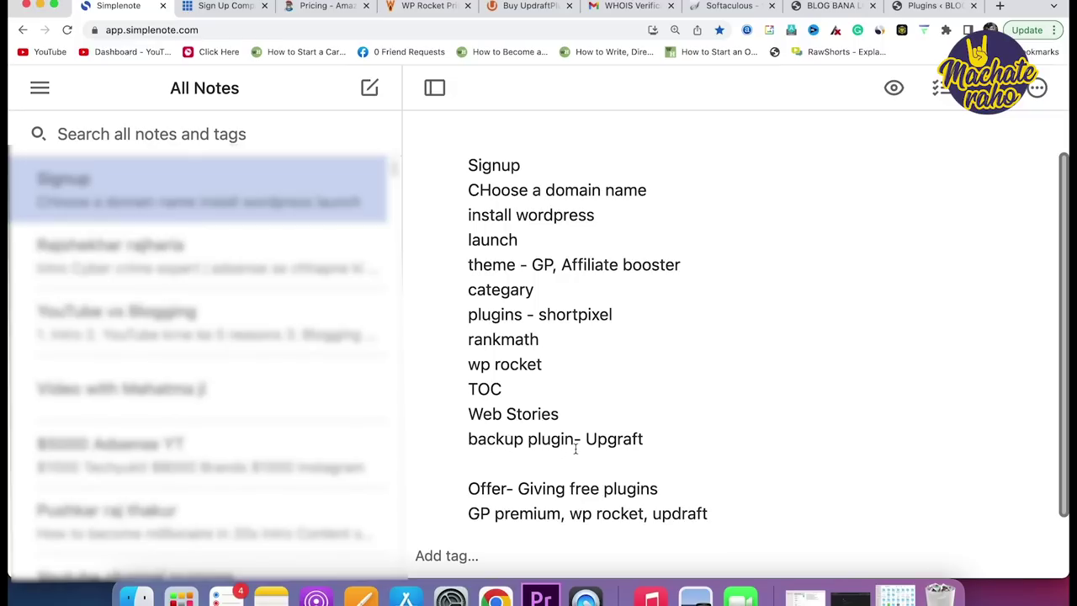
click(617, 438)
key(BackSpace)
text(d)
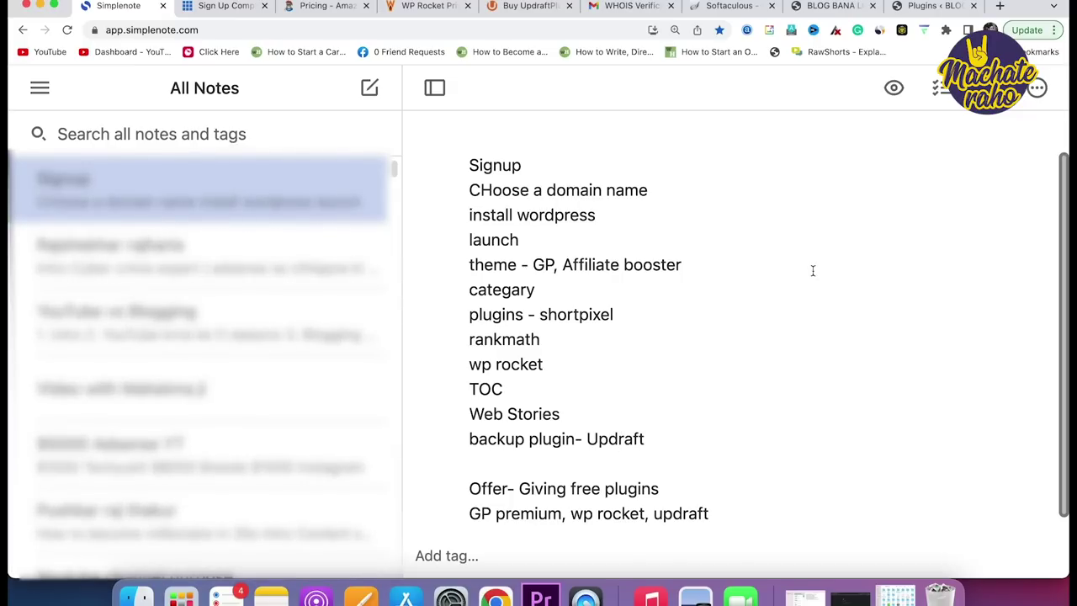
scroll(767, 389, down, 1)
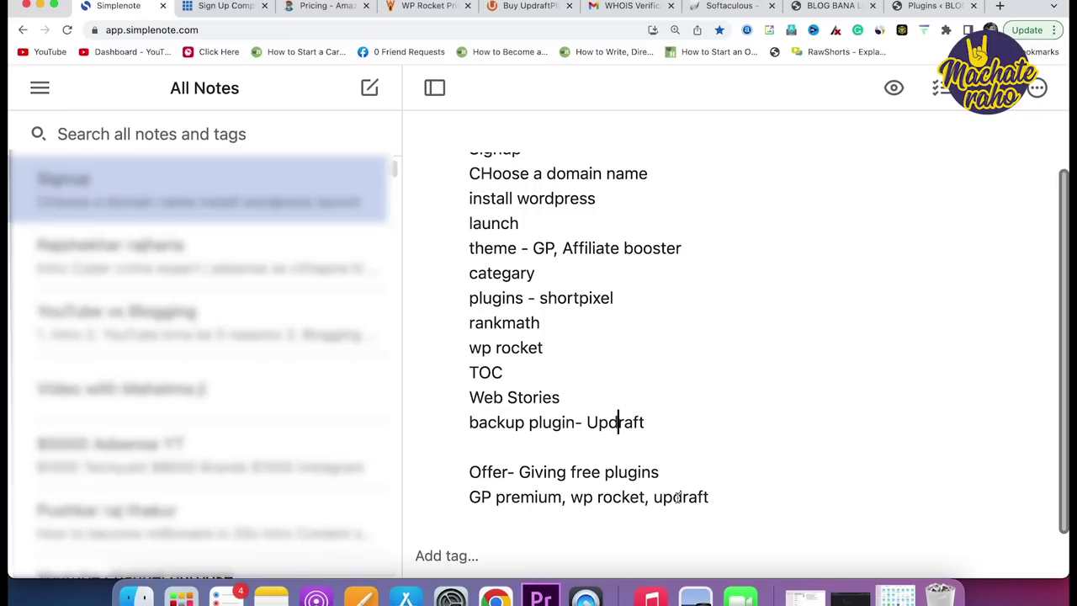
scroll(670, 505, up, 1)
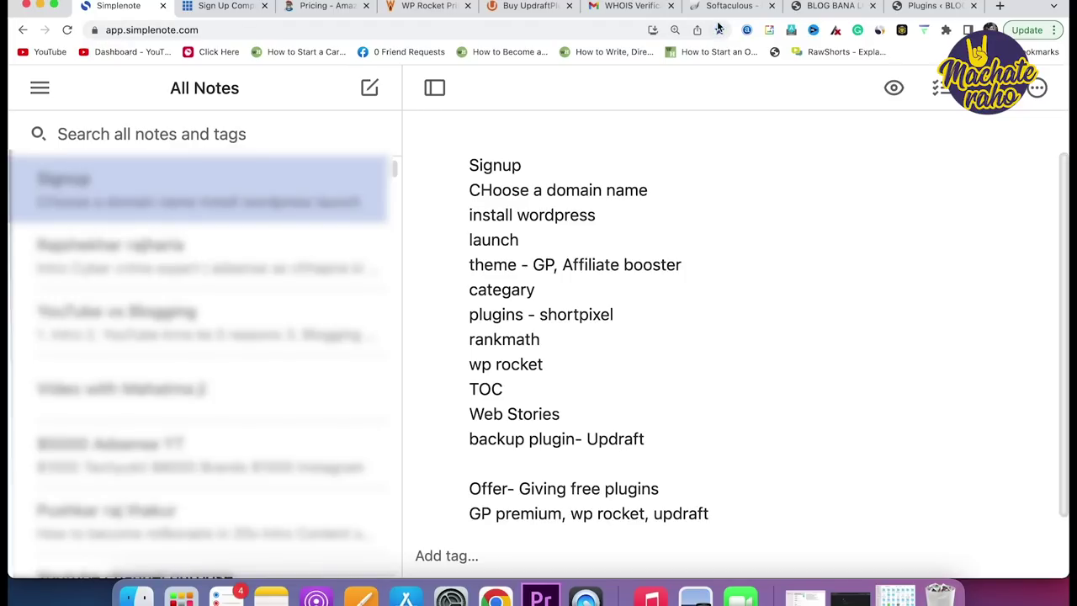
click(841, 8)
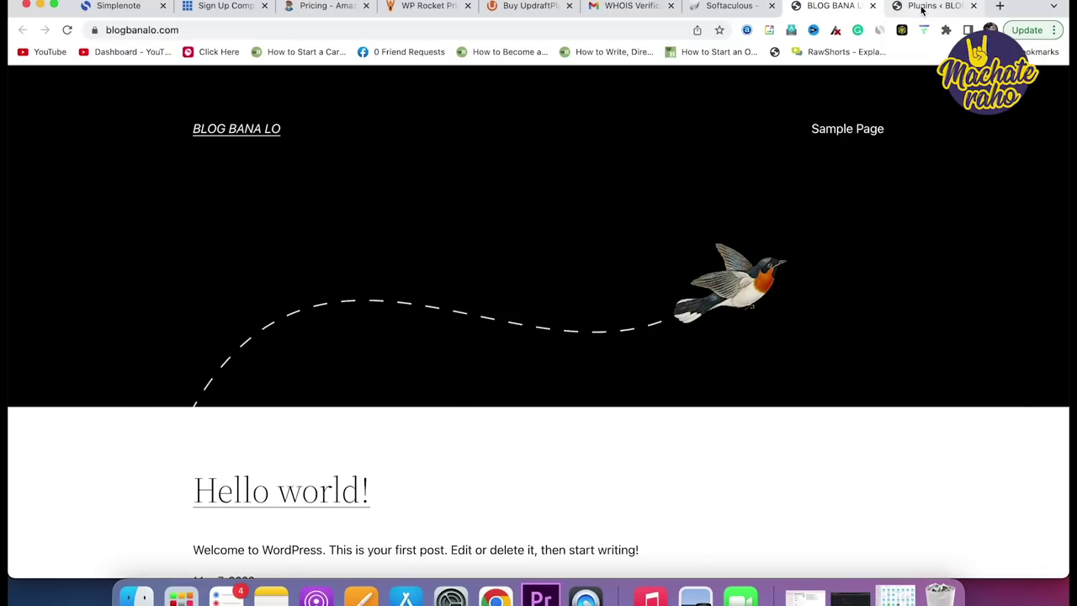
Go to Plugins > Add New and search for 'short pixel' to find ShortPixel Image Optimizer
click(923, 9)
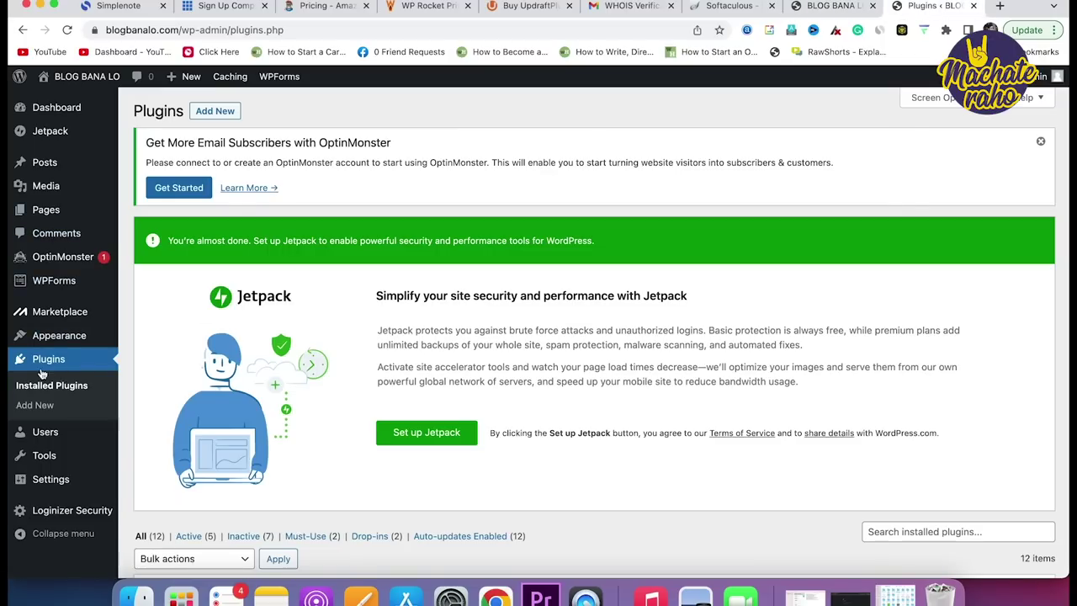
click(205, 115)
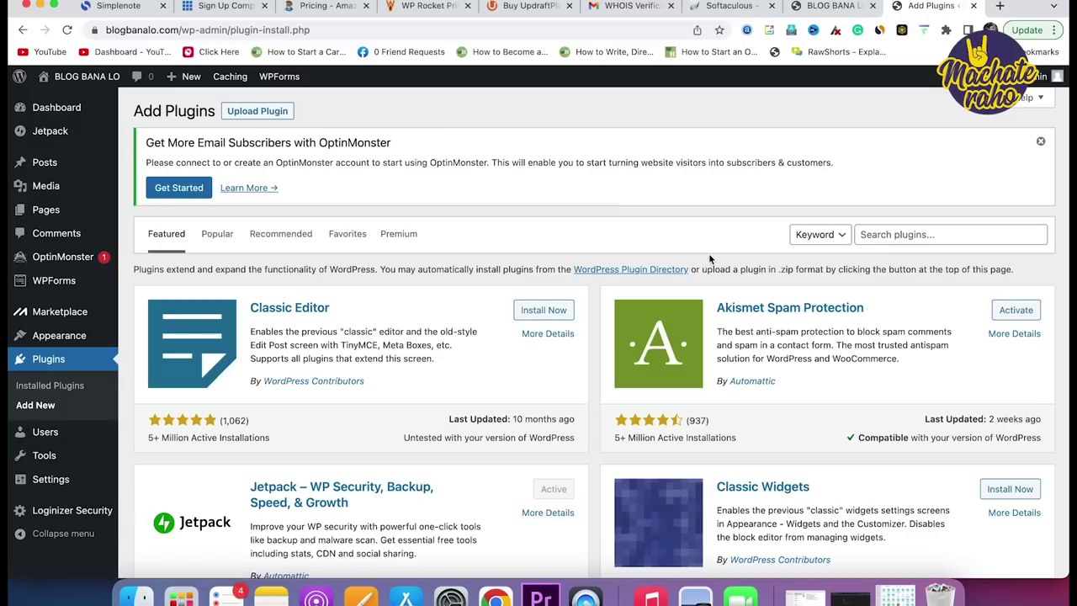
scroll(753, 386, down, 5)
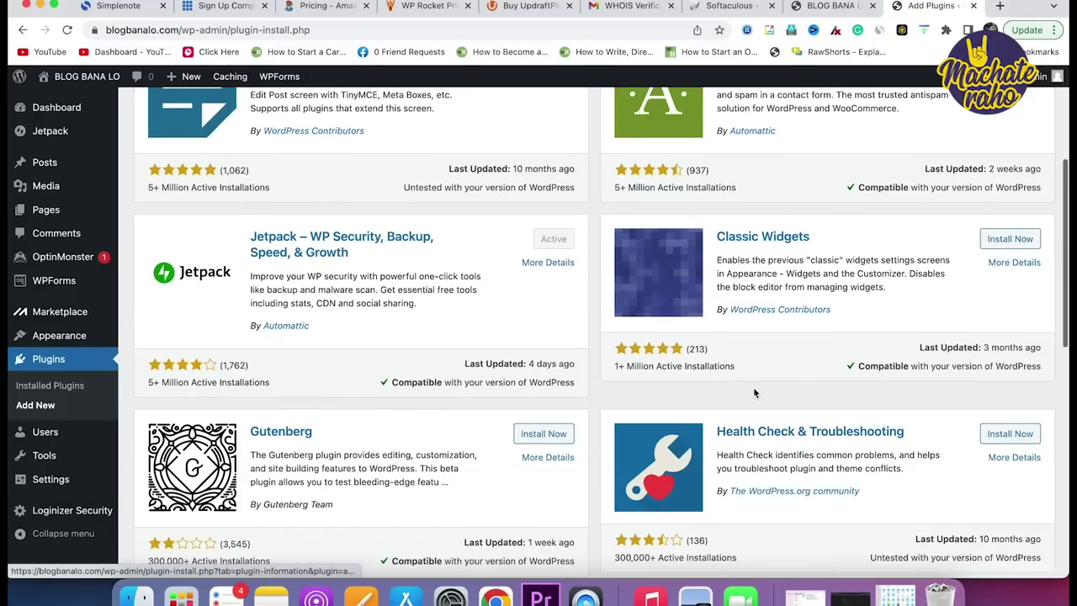
scroll(753, 390, down, 8)
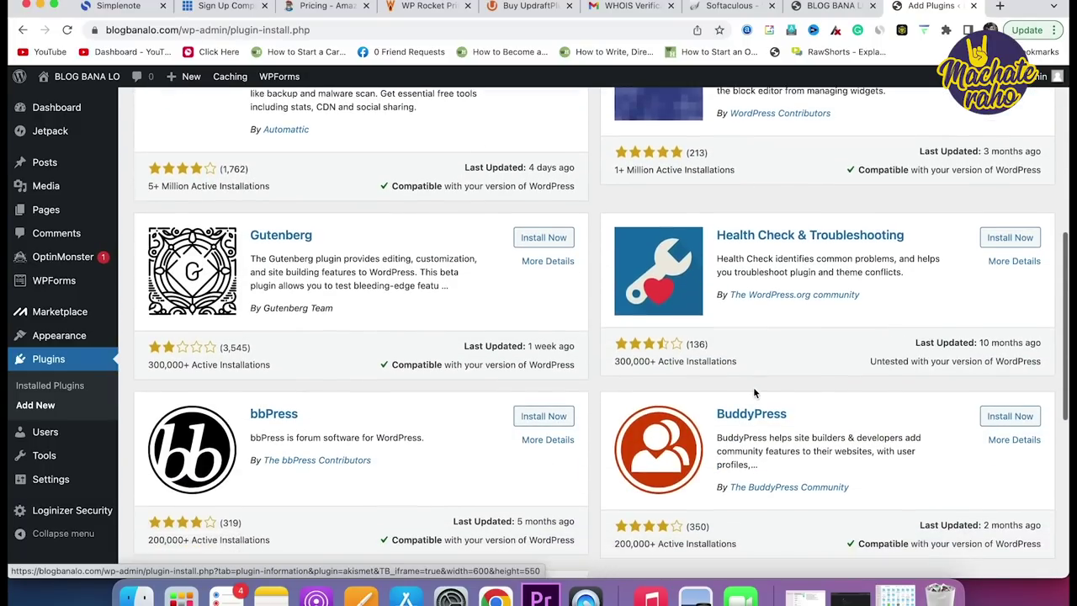
scroll(753, 392, up, 15)
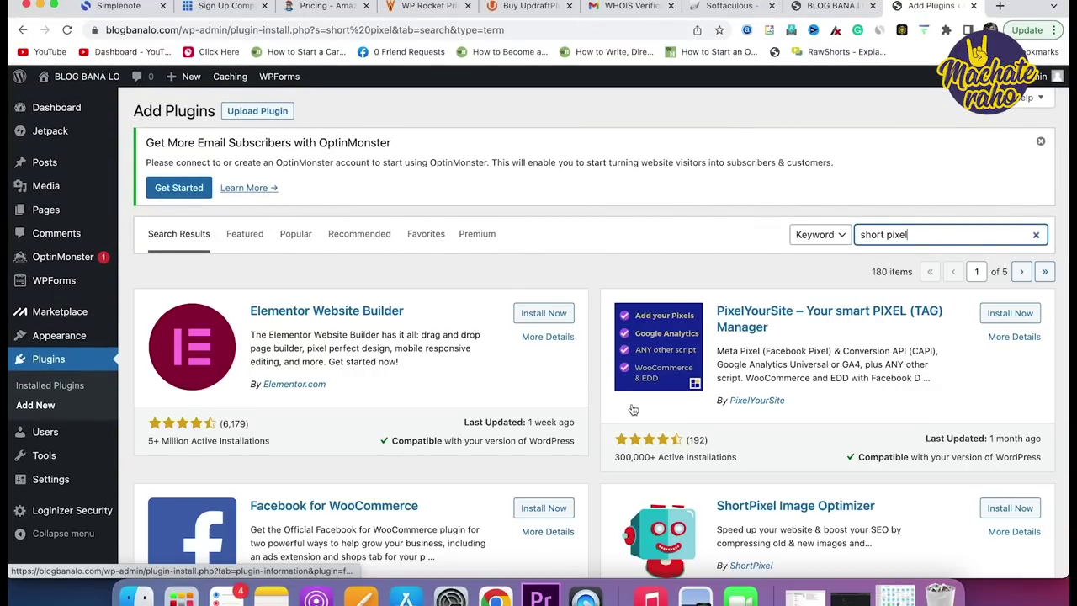
scroll(633, 409, down, 4)
Install and activate ShortPixel Image Optimizer, then focus the API Key field on its settings page
click(1000, 361)
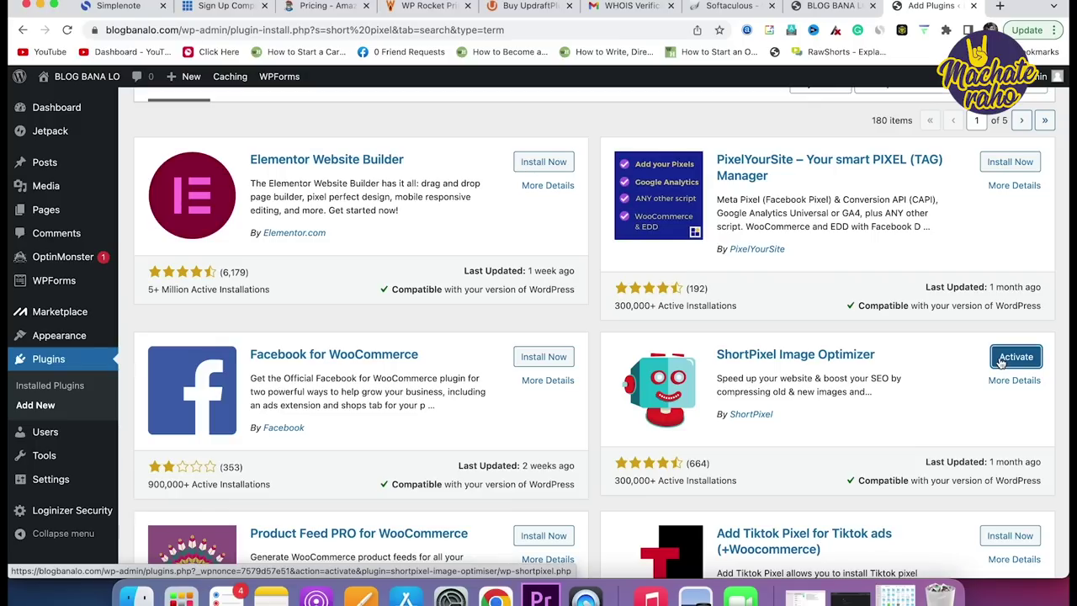
click(1013, 360)
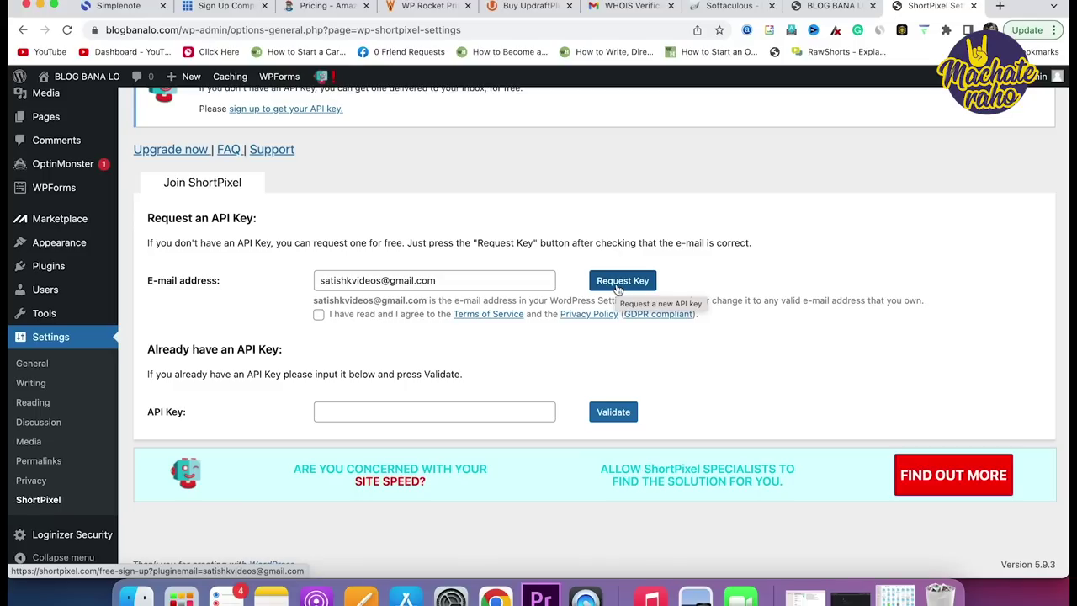
click(407, 416)
scroll(613, 411, up, 4)
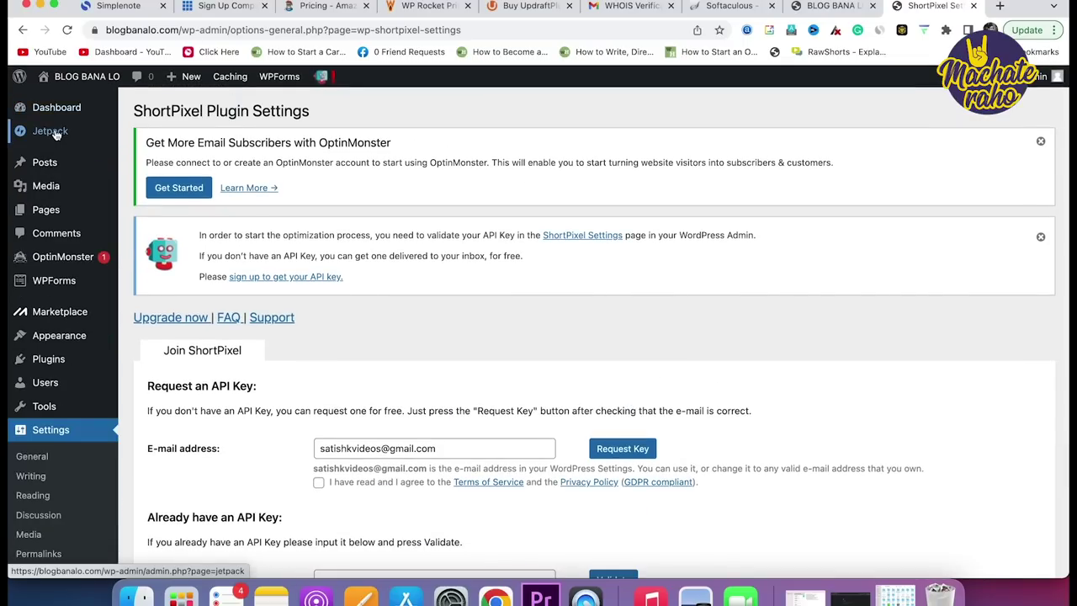
Go from Jetpack to Posts, peek at the new-post editor, then return to All Posts
click(51, 165)
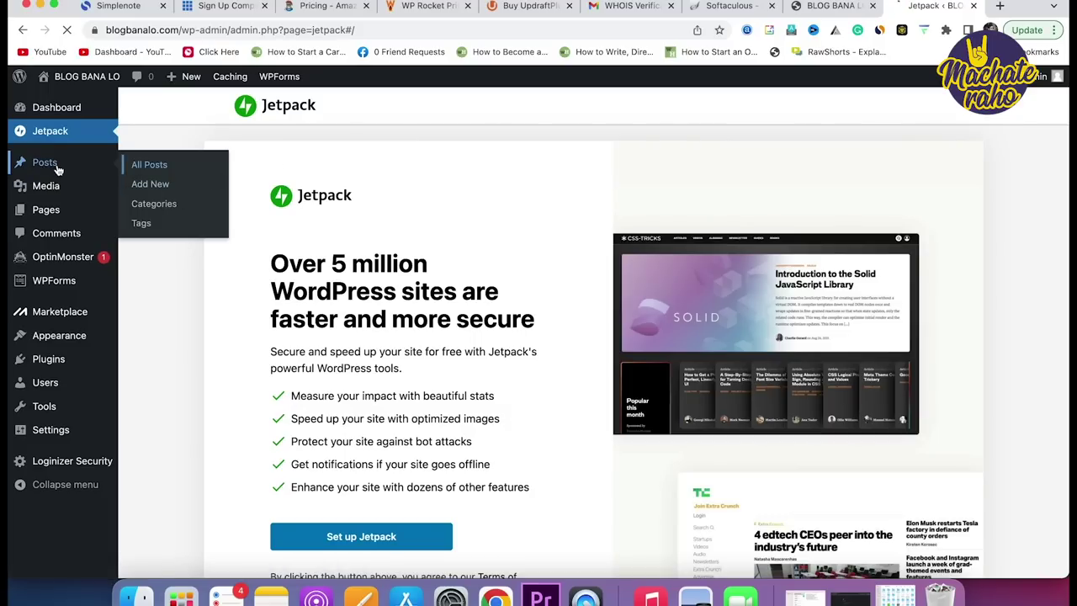
click(45, 163)
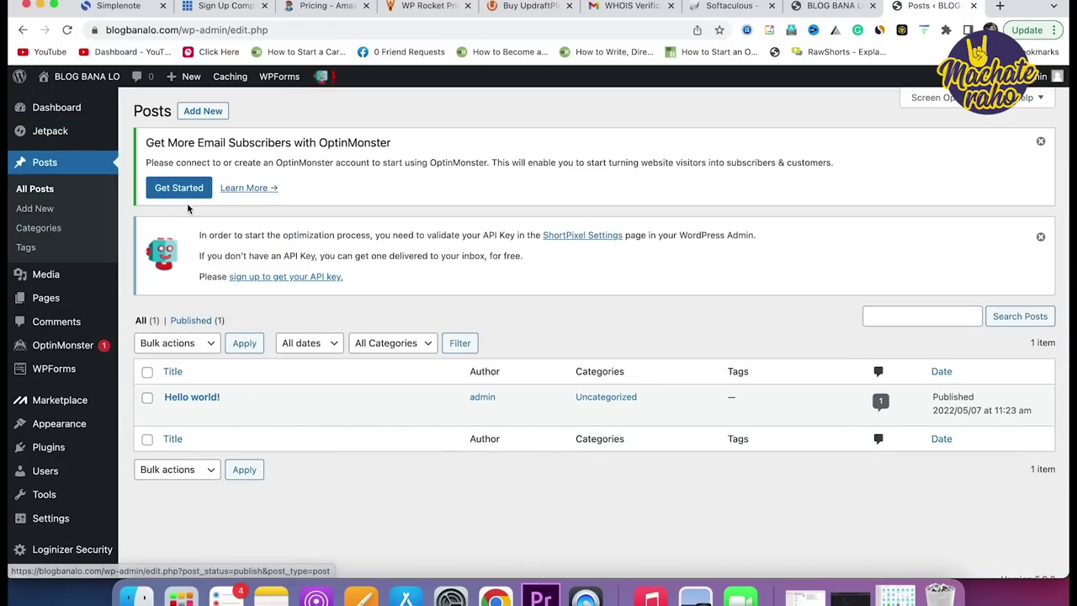
click(202, 111)
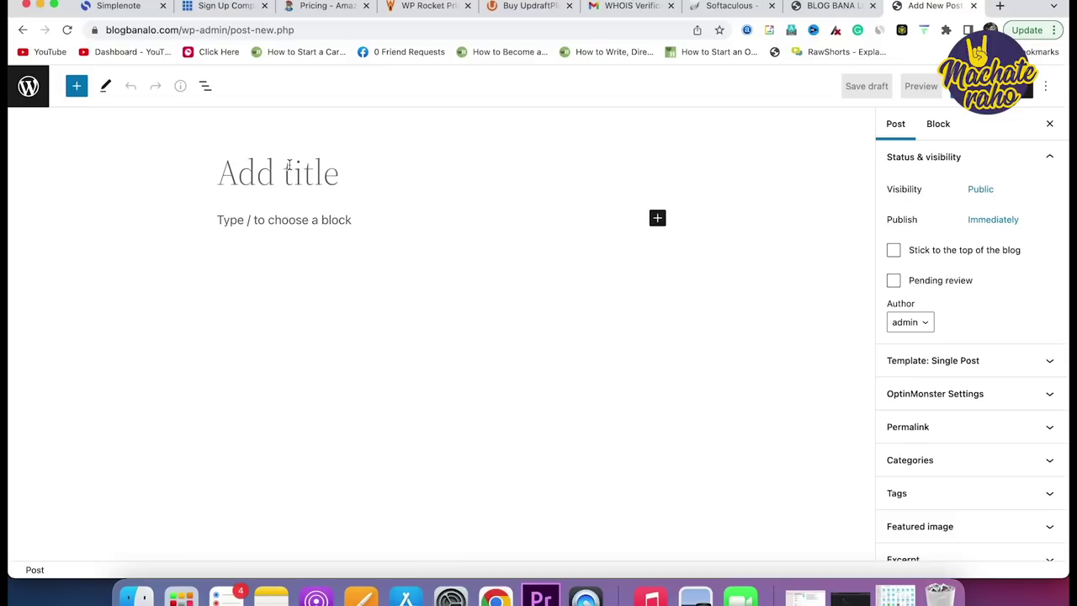
click(288, 166)
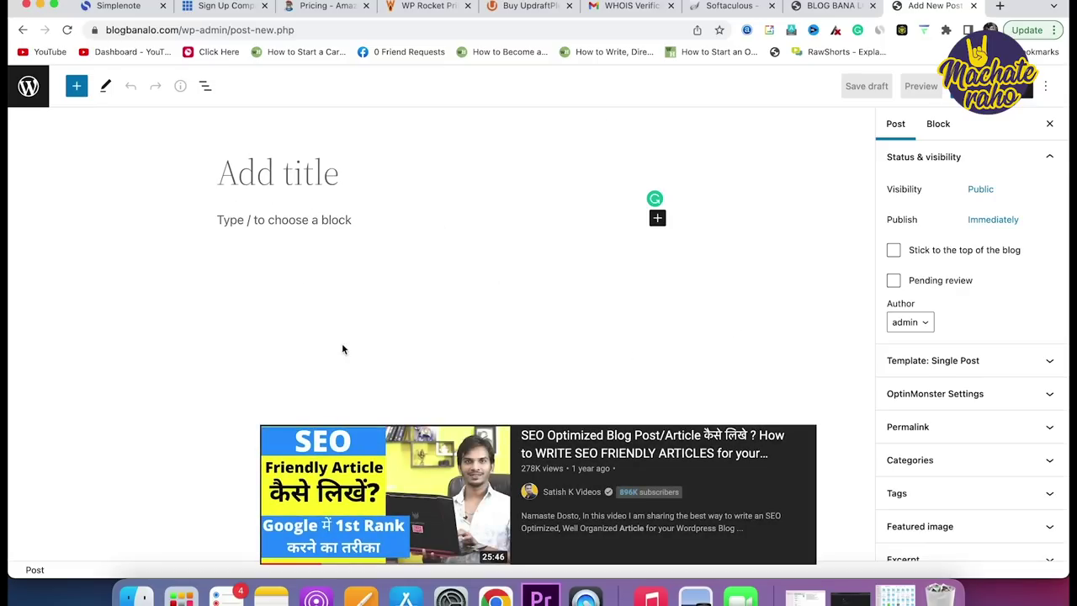
click(24, 32)
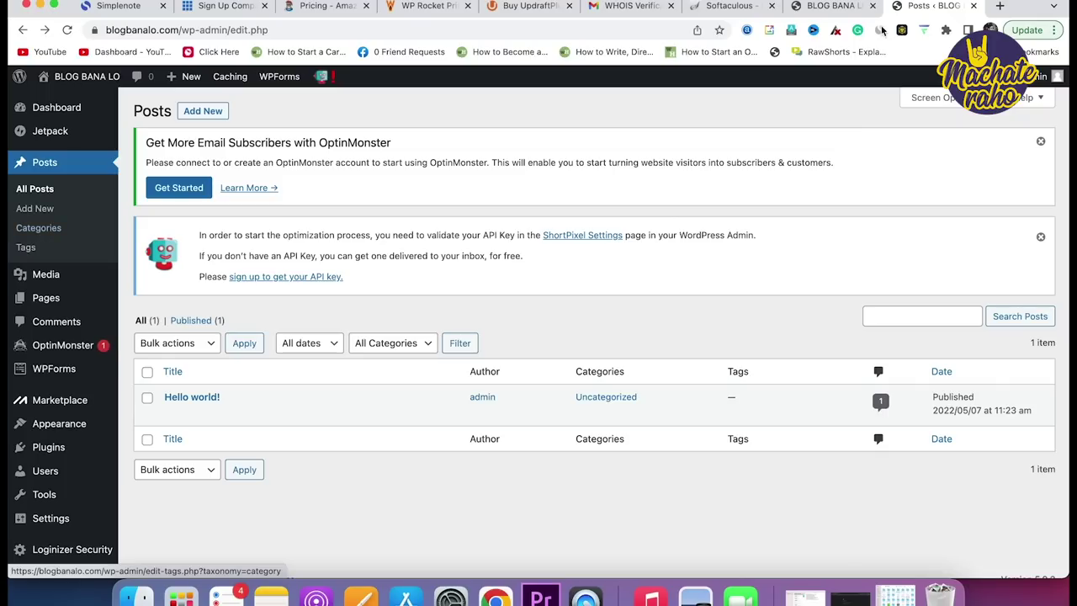
Load satishkushwaha.com in a new tab by entering 'satish', then return to the blog's Posts tab
click(1000, 9)
click(1000, 8)
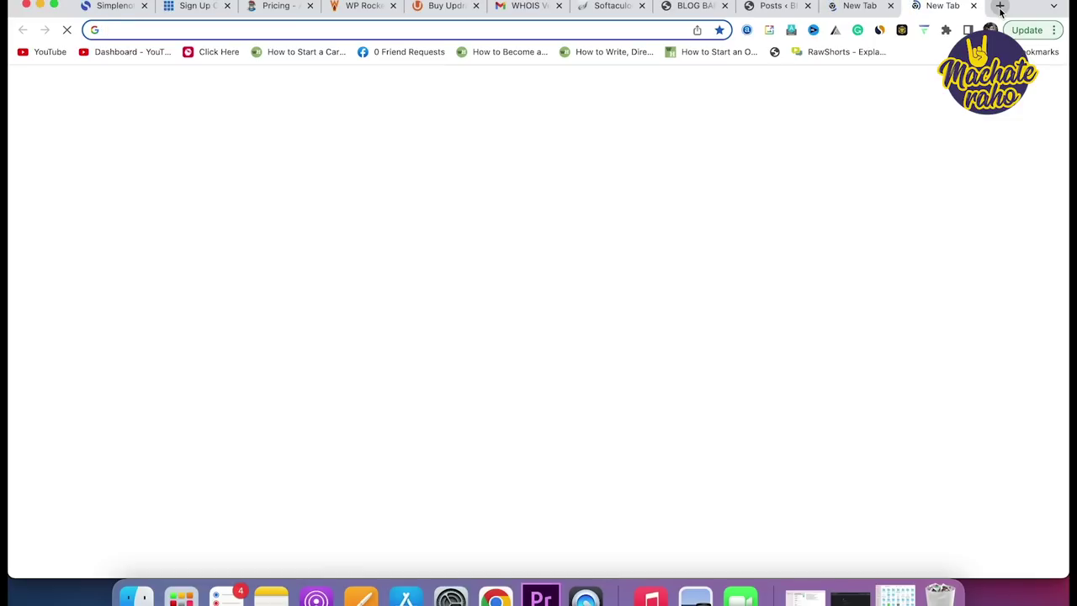
text(satish)
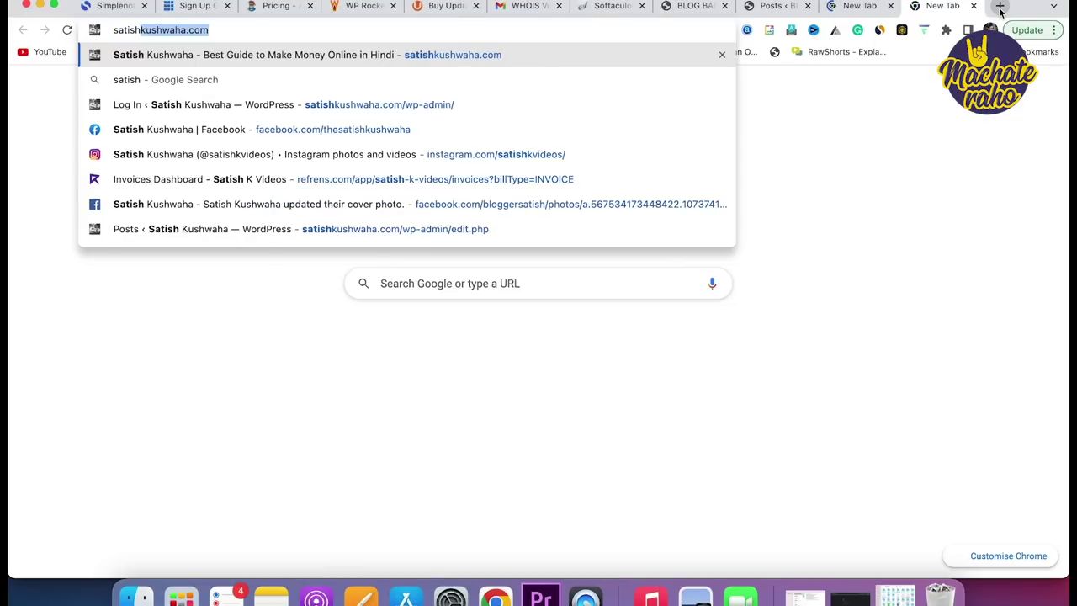
key(Return)
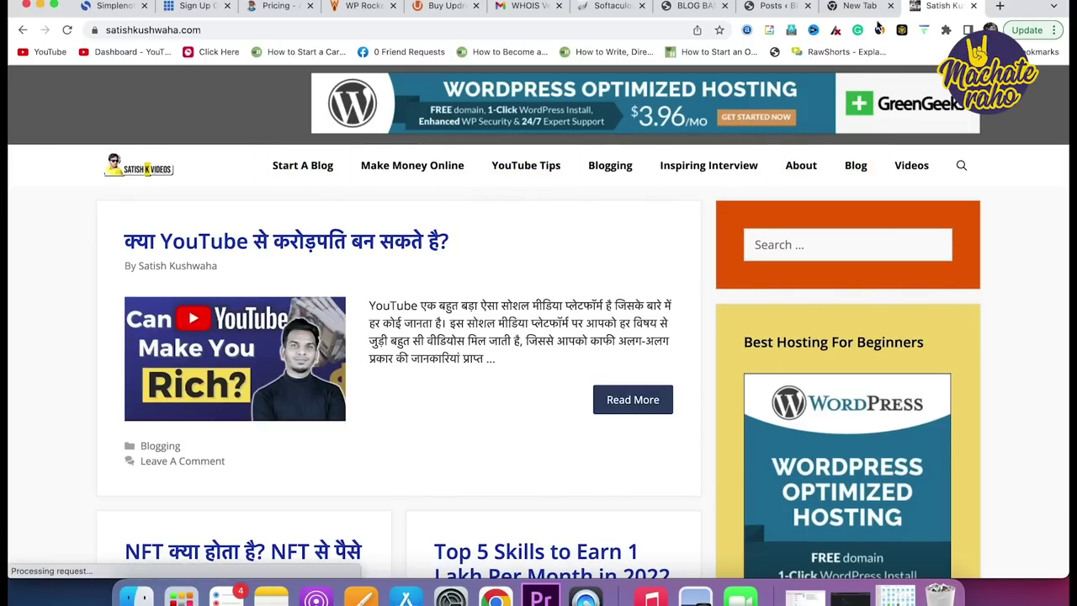
click(772, 5)
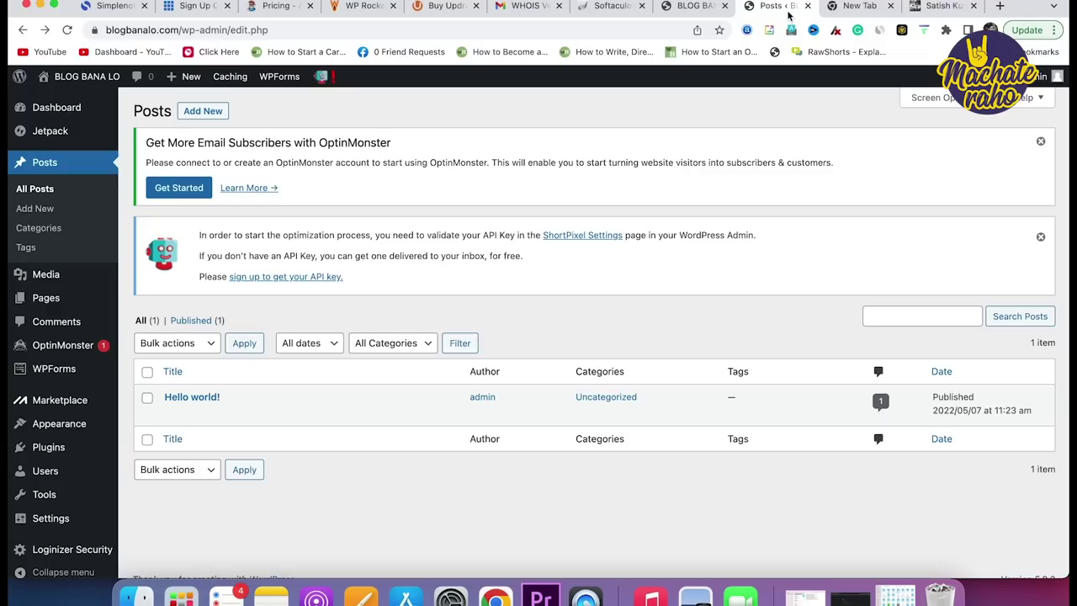
Create a post category named 'Hosting' on the Posts > Categories page
click(36, 229)
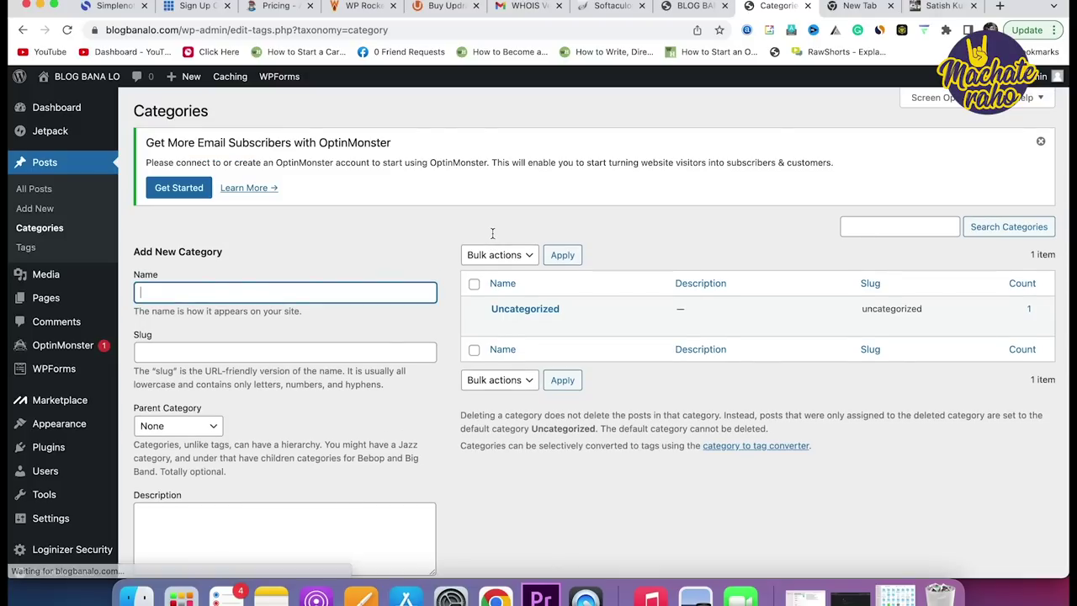
scroll(260, 295, down, 2)
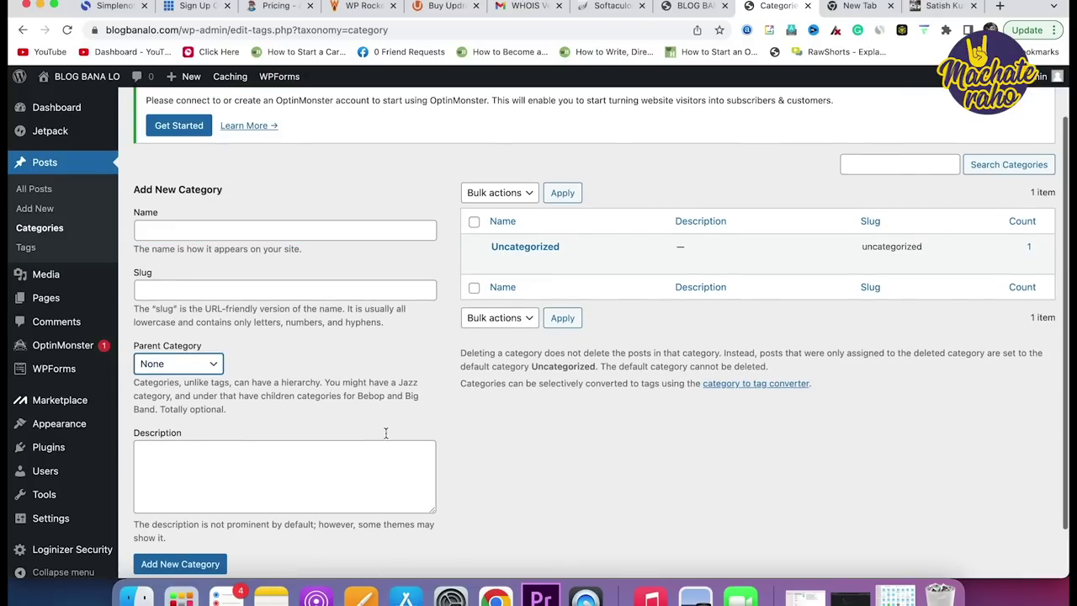
click(268, 224)
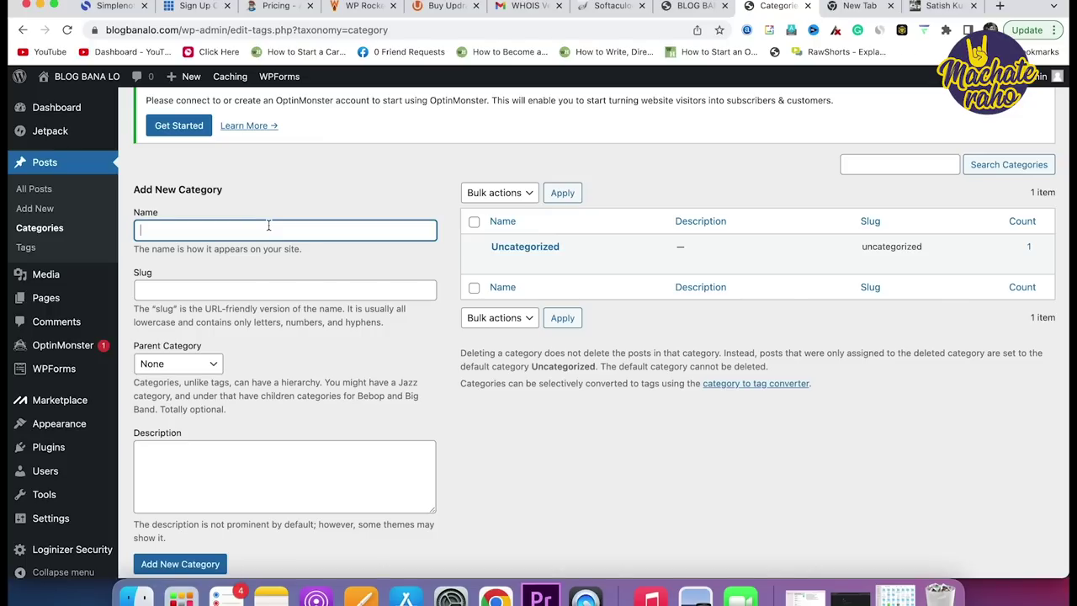
text(Hosting)
key(Return)
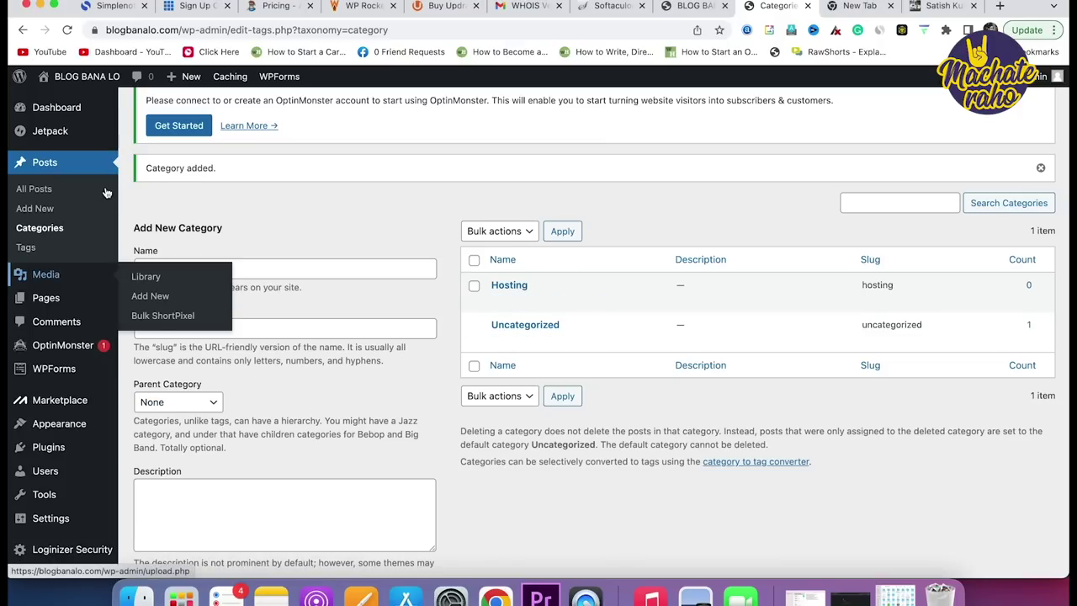
mouse_move(51, 302)
click(50, 301)
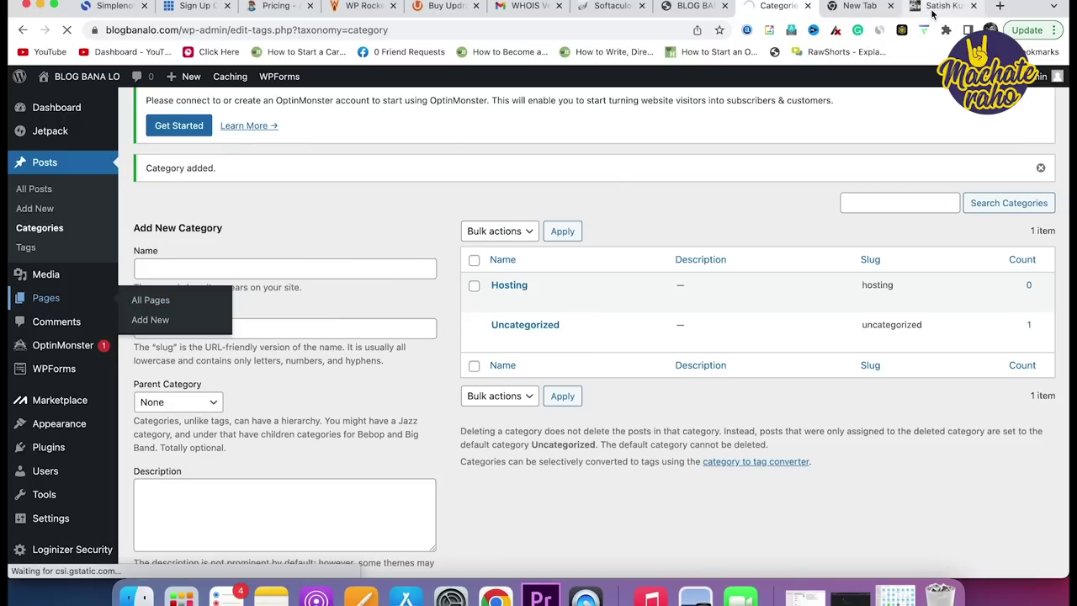
Switch to the satishkushwaha.com tab and scroll to its Privacy Policy, Terms and Contact footer links
click(932, 10)
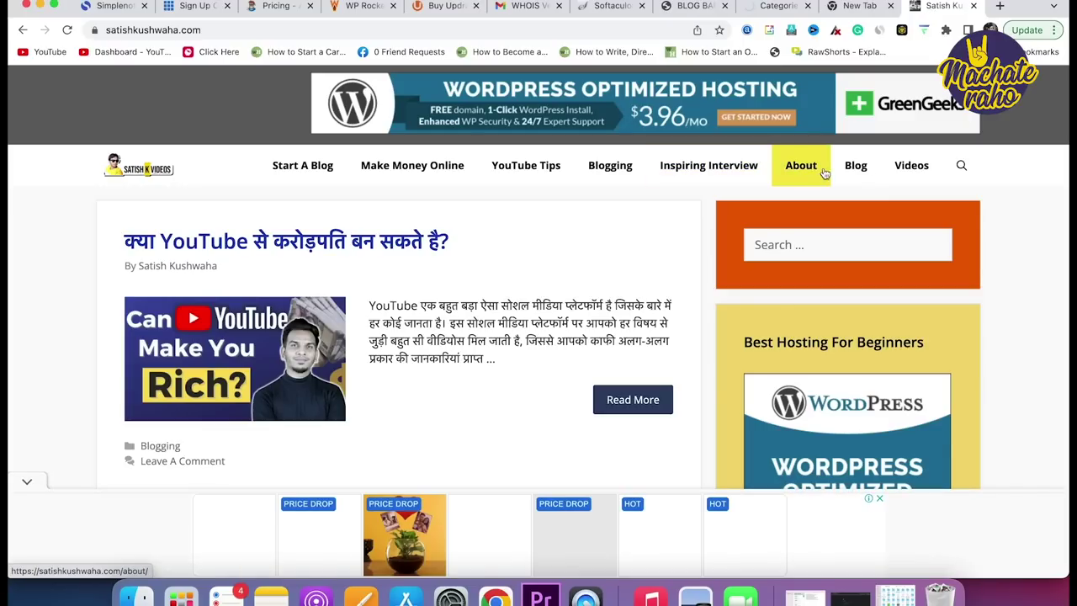
scroll(891, 277, down, 15)
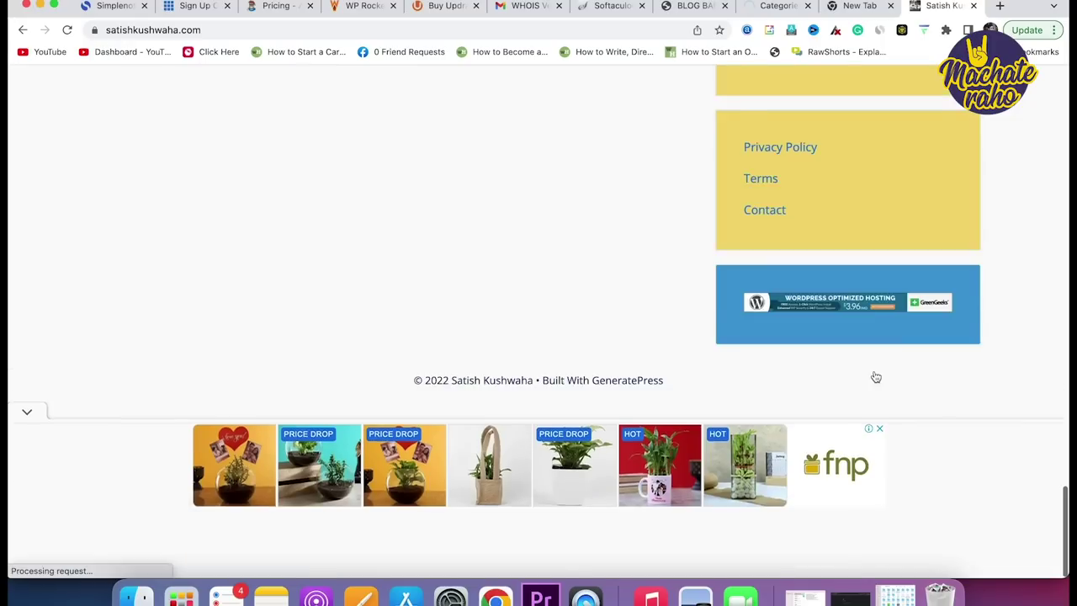
scroll(876, 377, up, 3)
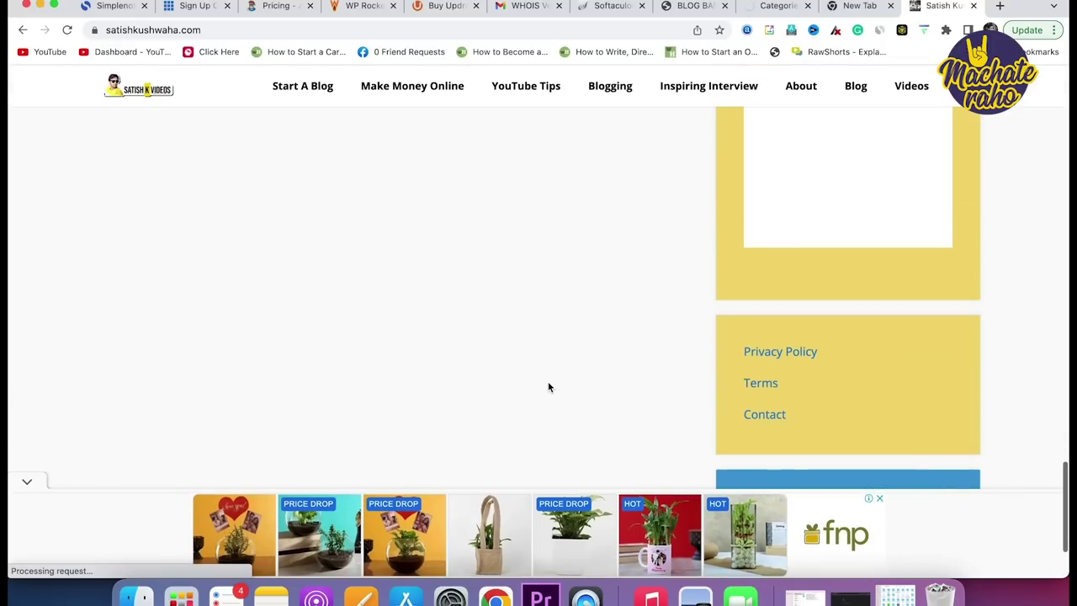
Return to the WordPress tab and show the Pages list with the Privacy Policy draft and Sample Page
click(785, 9)
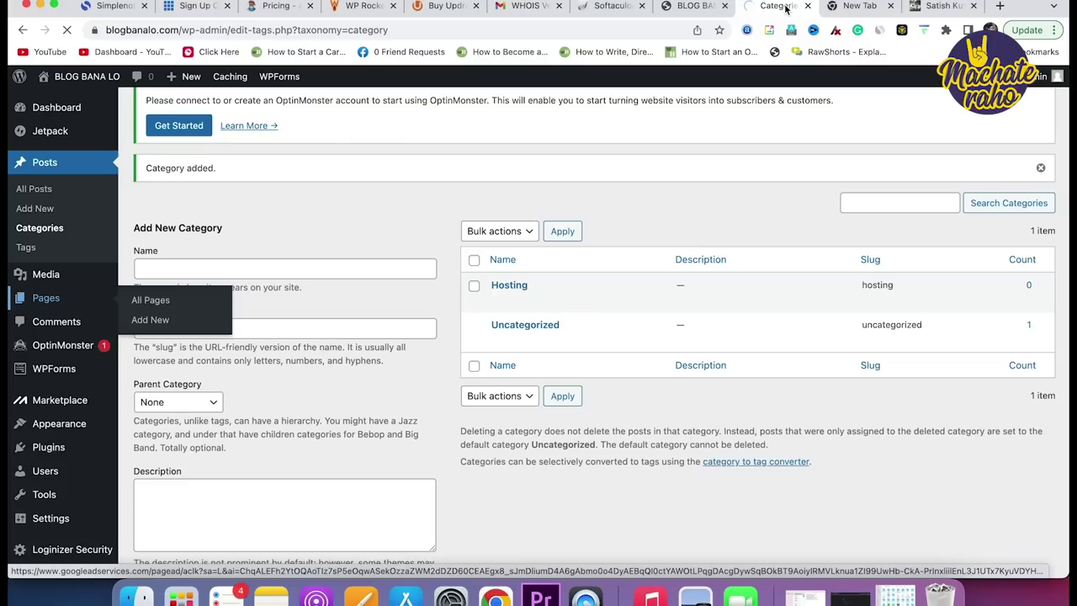
click(41, 301)
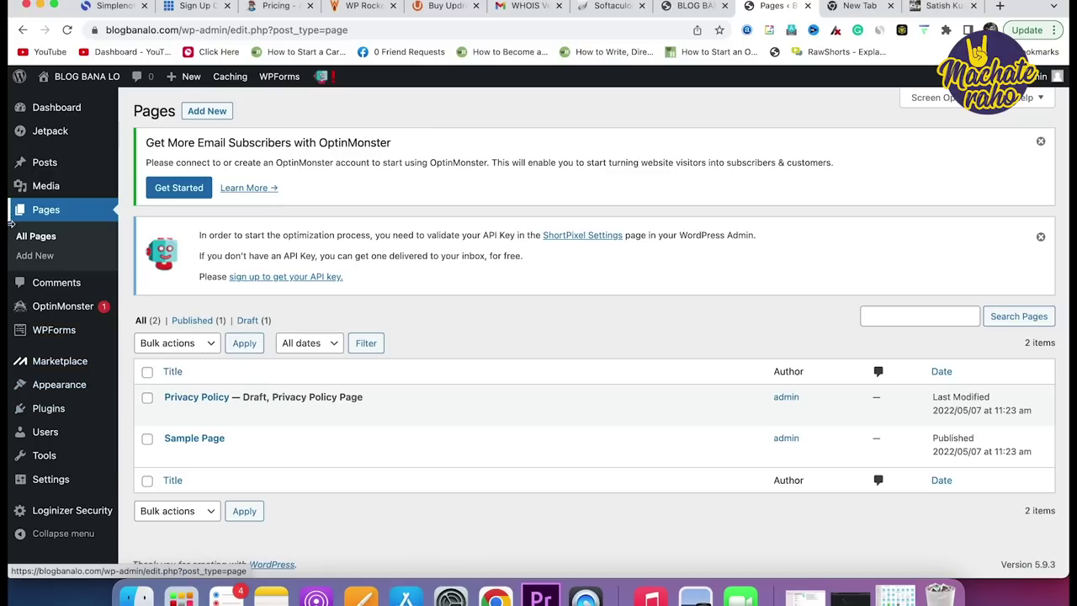
mouse_move(57, 397)
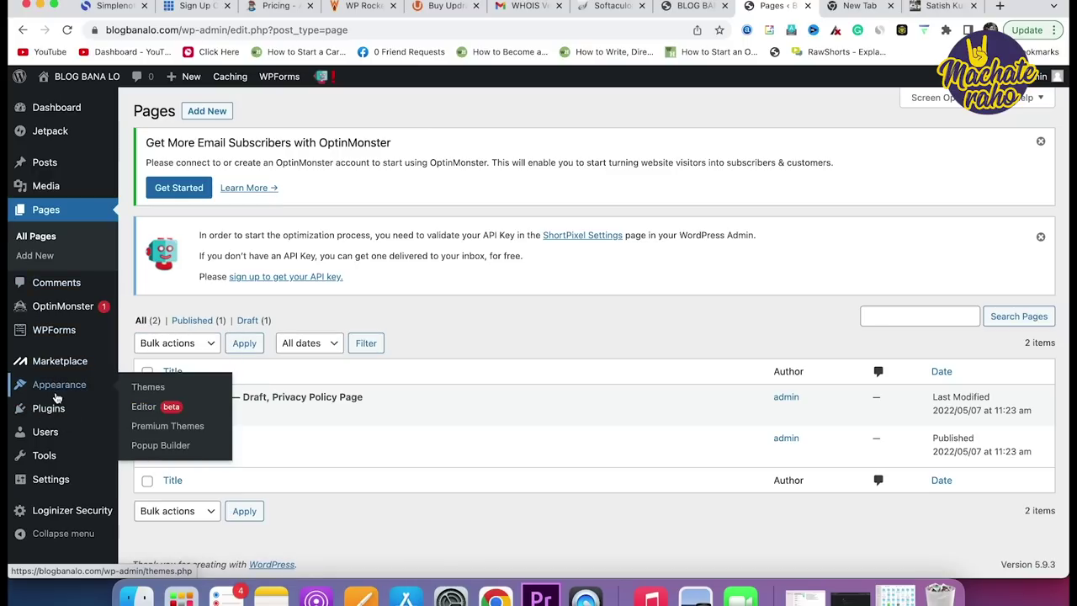
Find GeneratePress through the Add Themes search, install it and activate it
click(149, 387)
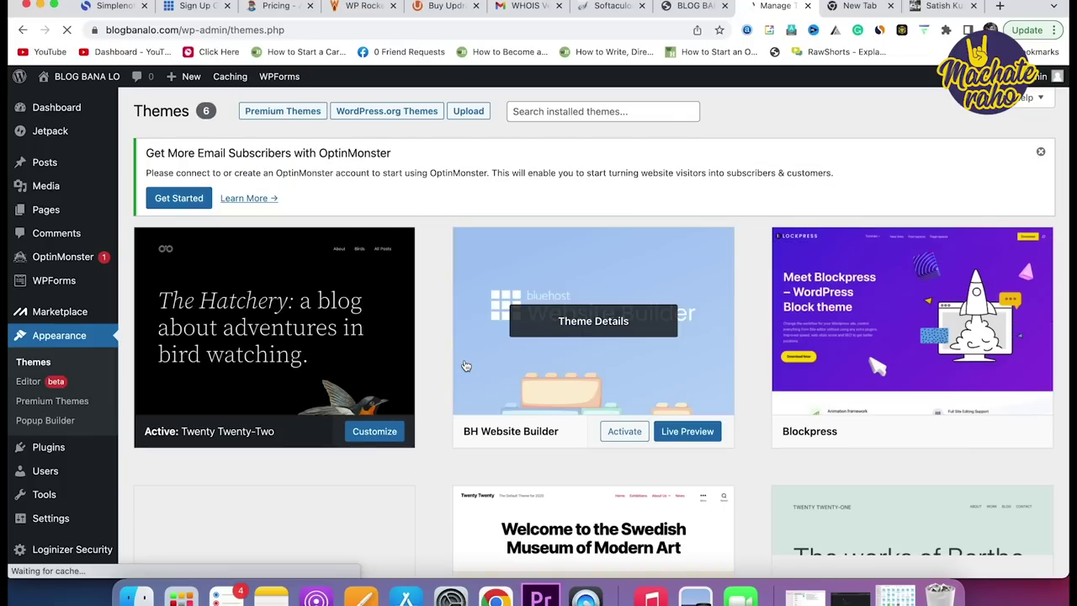
scroll(464, 365, down, 6)
click(395, 386)
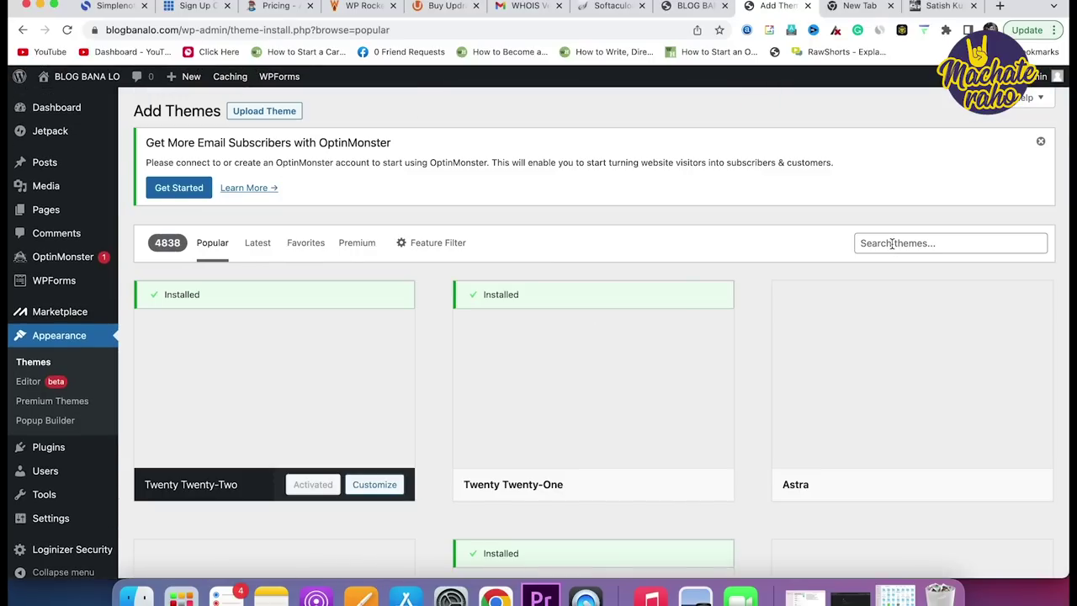
click(892, 243)
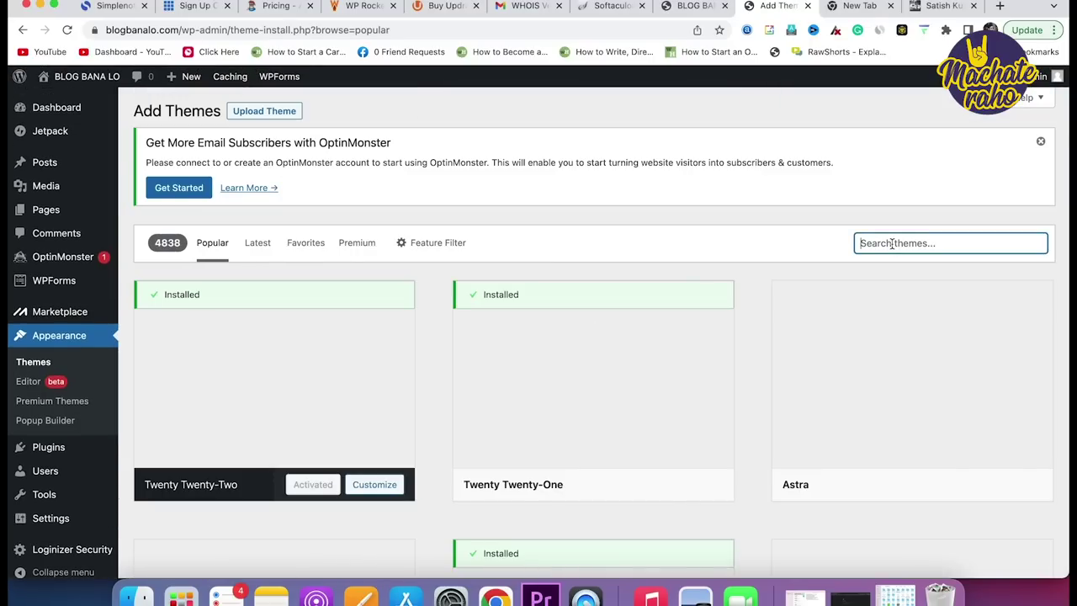
text(generate press)
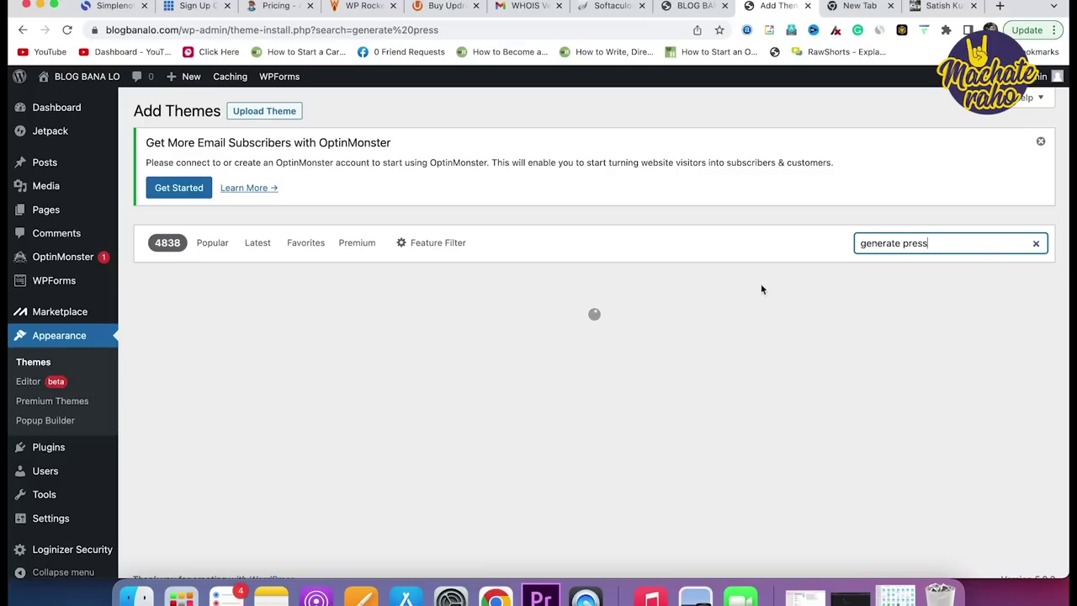
mouse_move(255, 383)
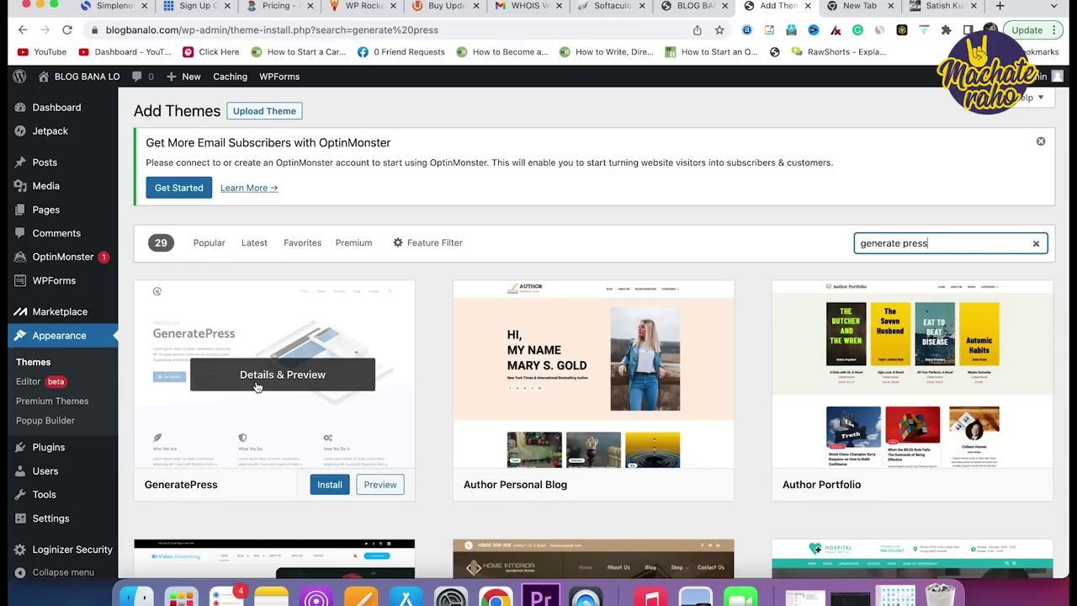
click(329, 485)
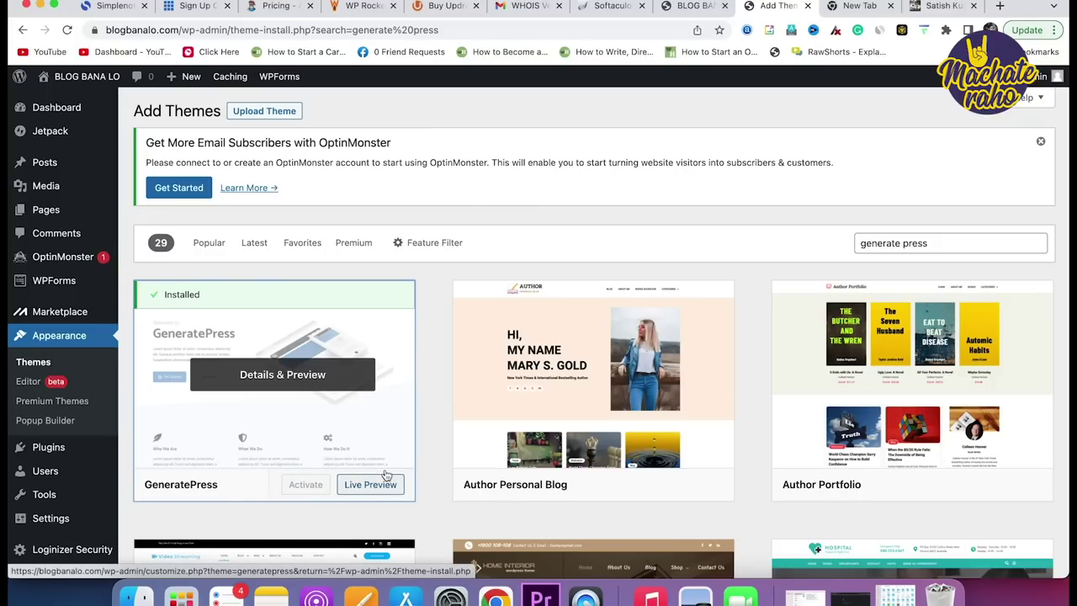
click(306, 486)
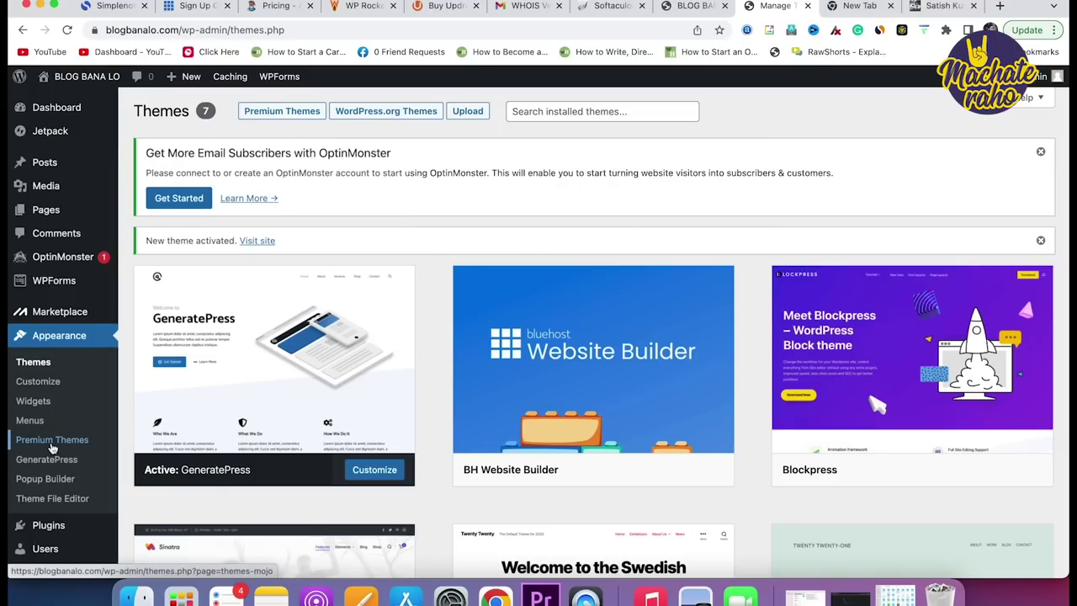
scroll(52, 448, down, 5)
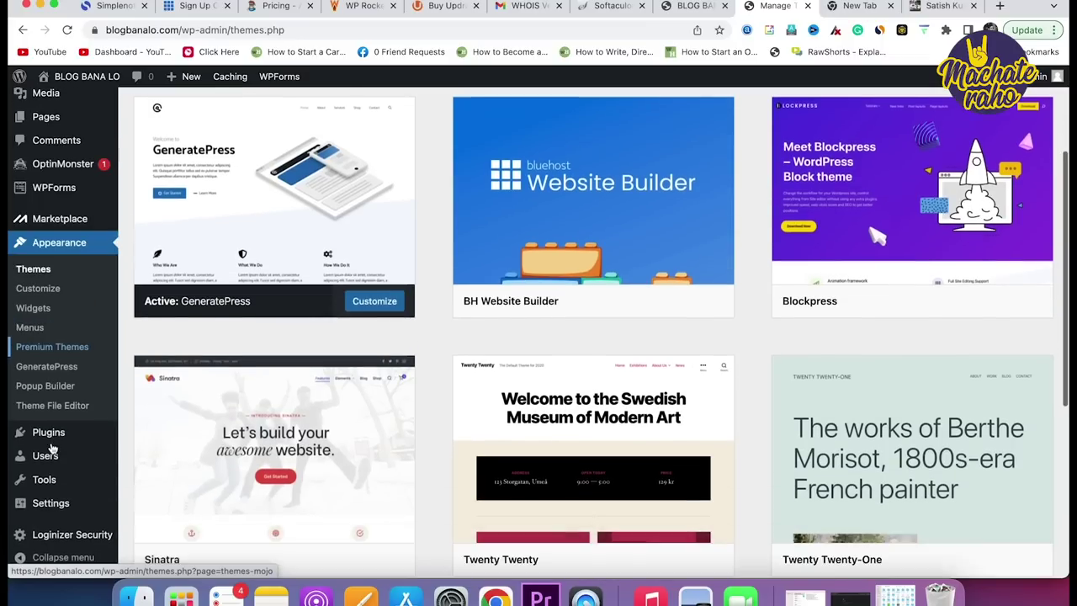
scroll(52, 448, up, 2)
scroll(52, 448, up, 3)
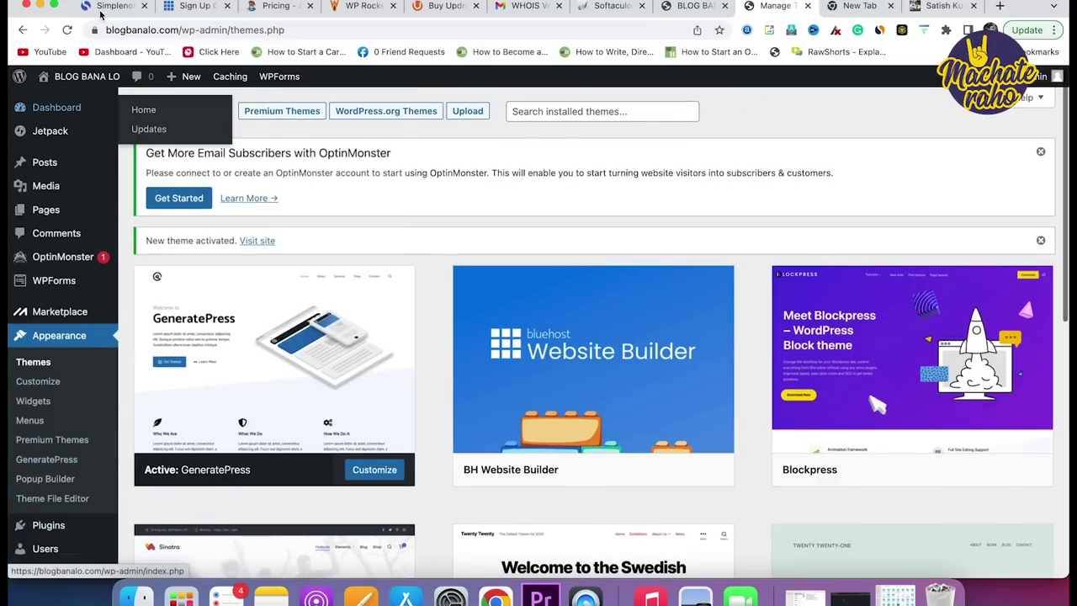
click(101, 7)
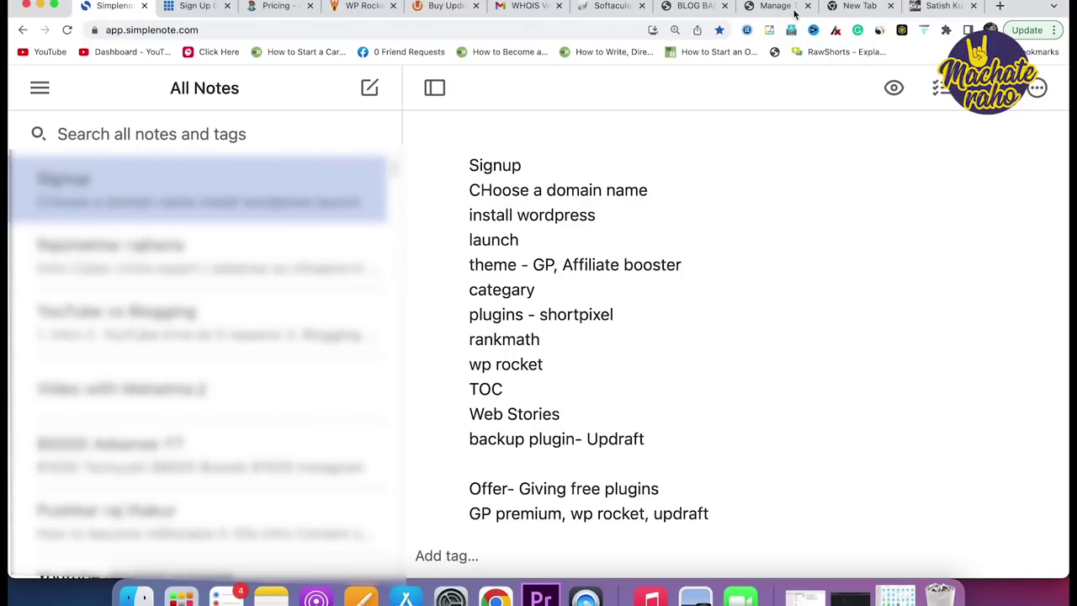
click(787, 13)
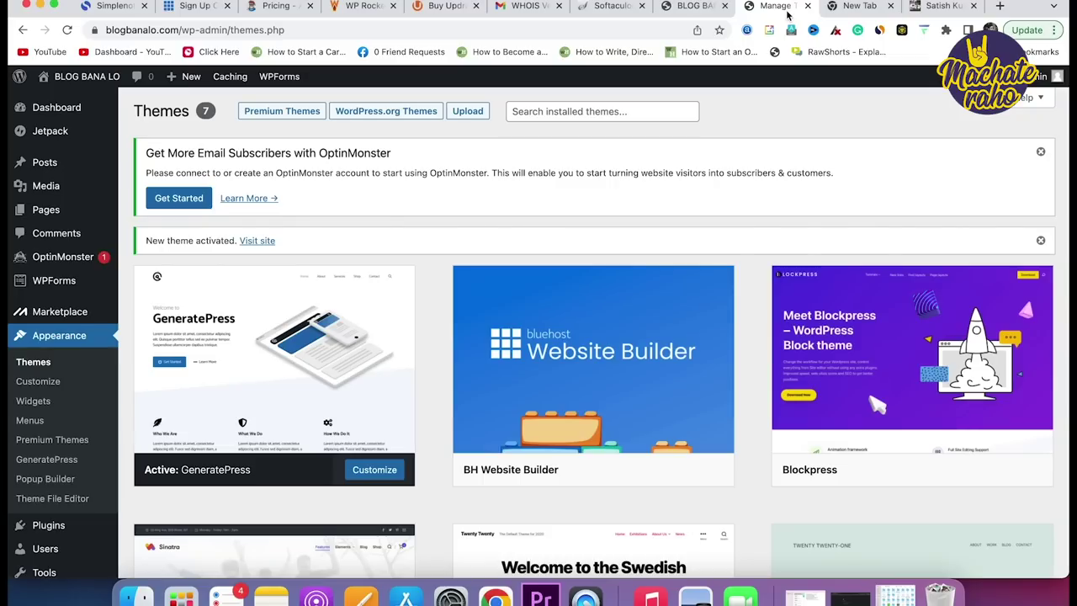
scroll(65, 458, down, 5)
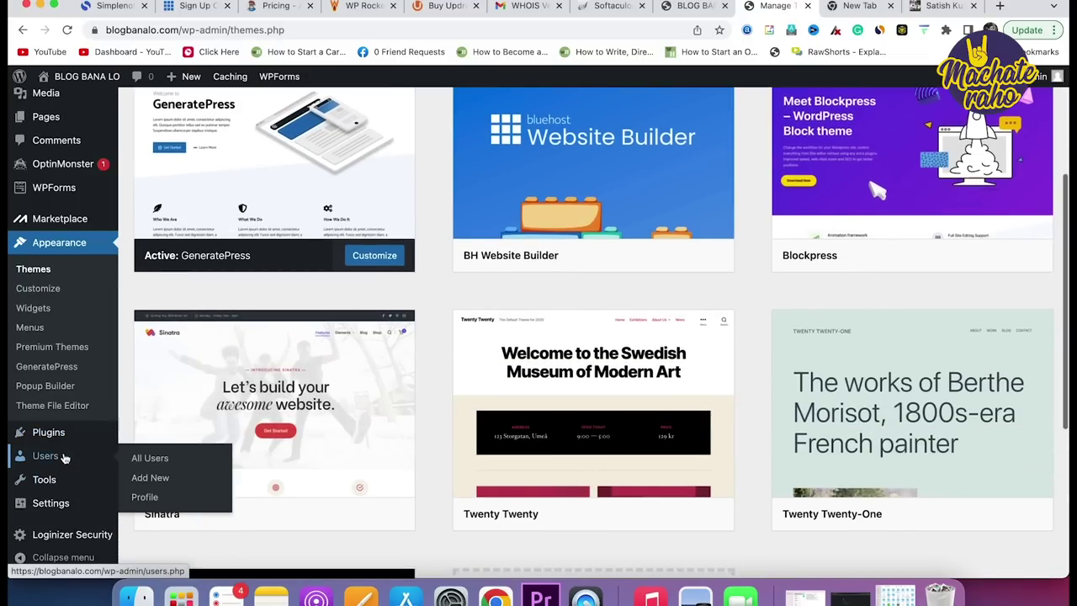
Choose the Post name structure under Settings > Permalinks and save the changes
click(159, 547)
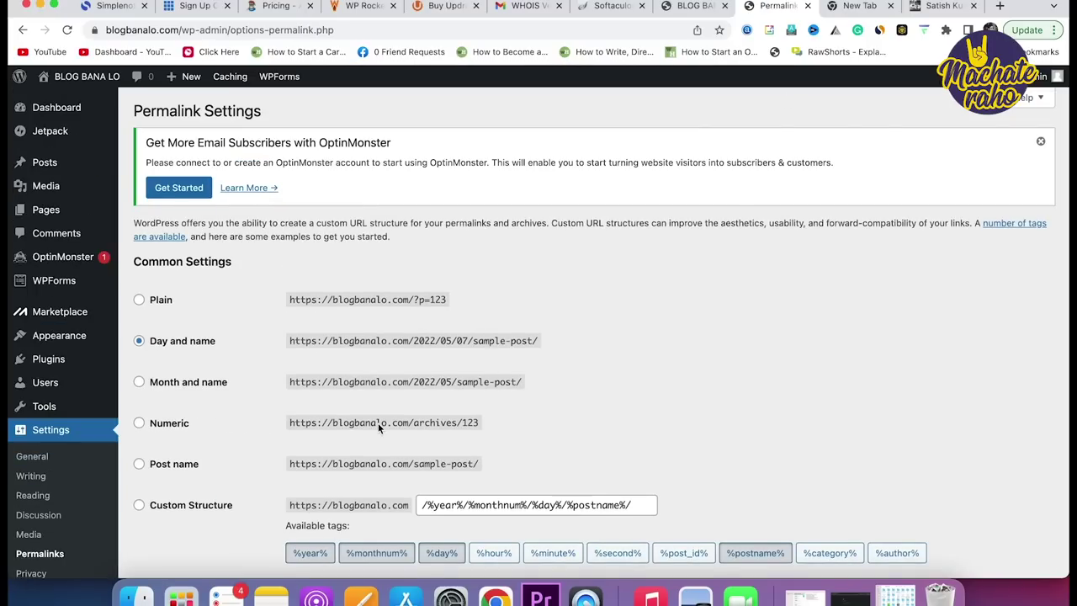
scroll(559, 399, down, 3)
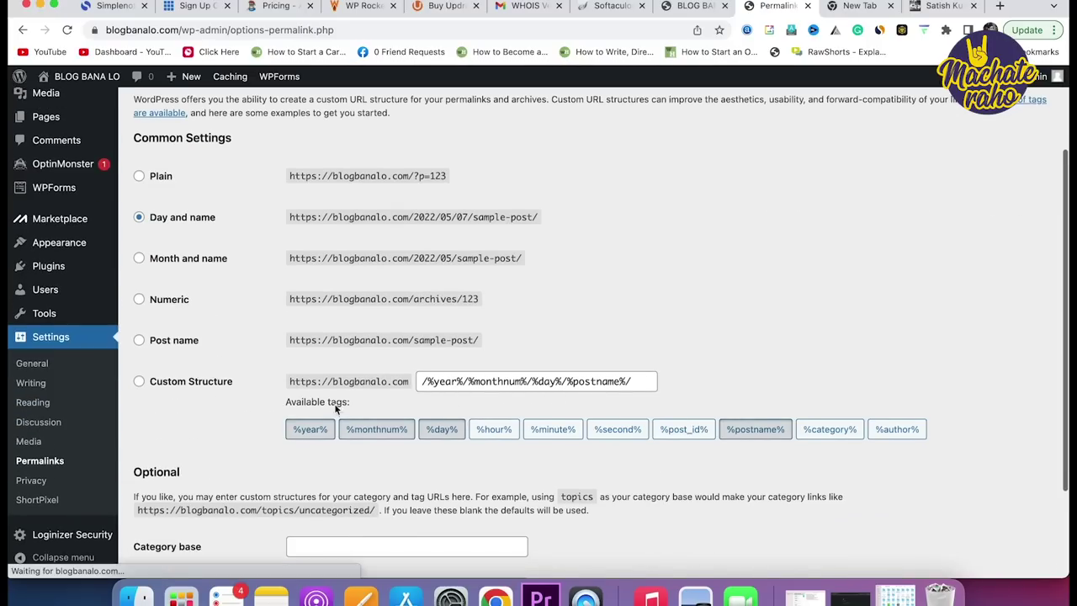
click(139, 341)
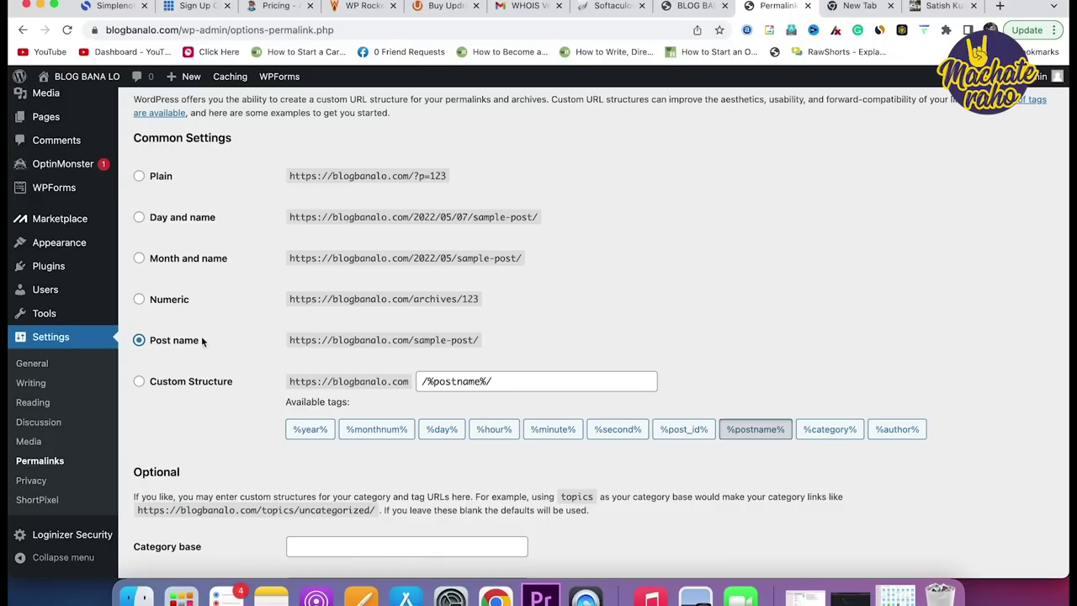
scroll(497, 367, down, 3)
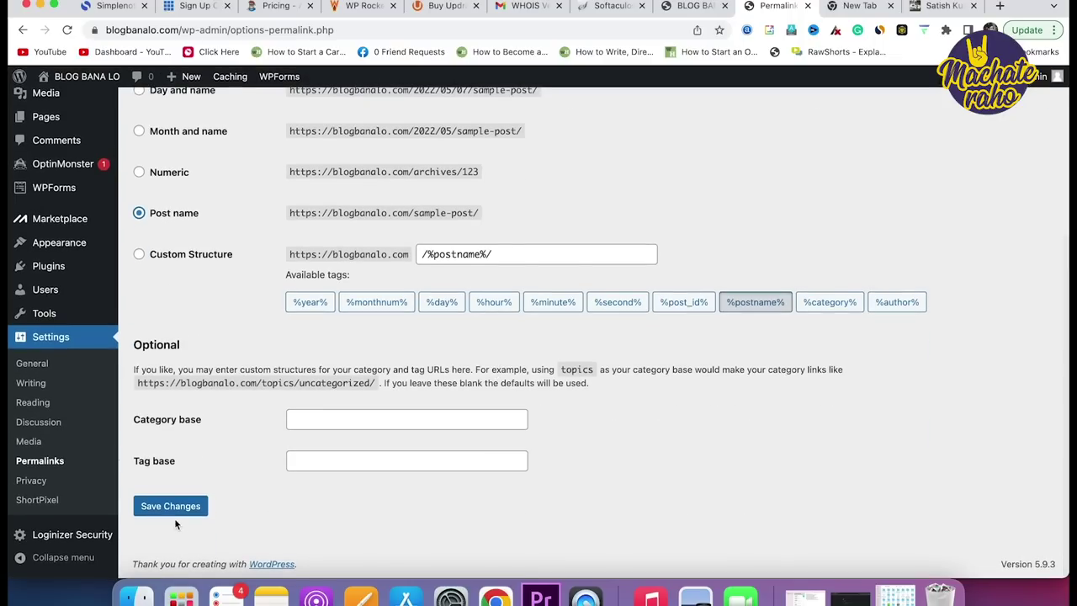
click(167, 513)
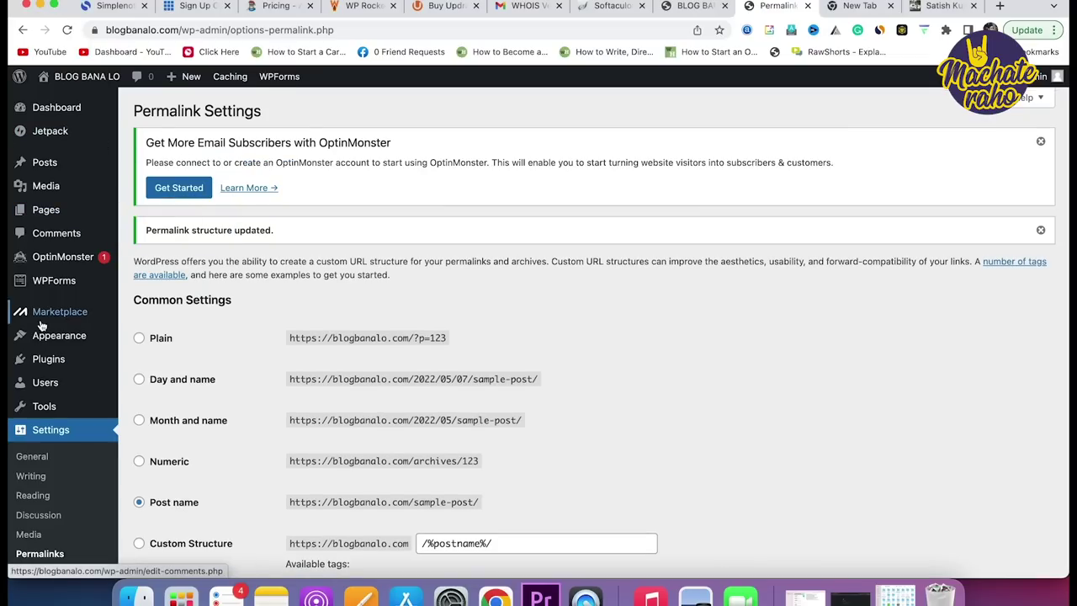
mouse_move(57, 168)
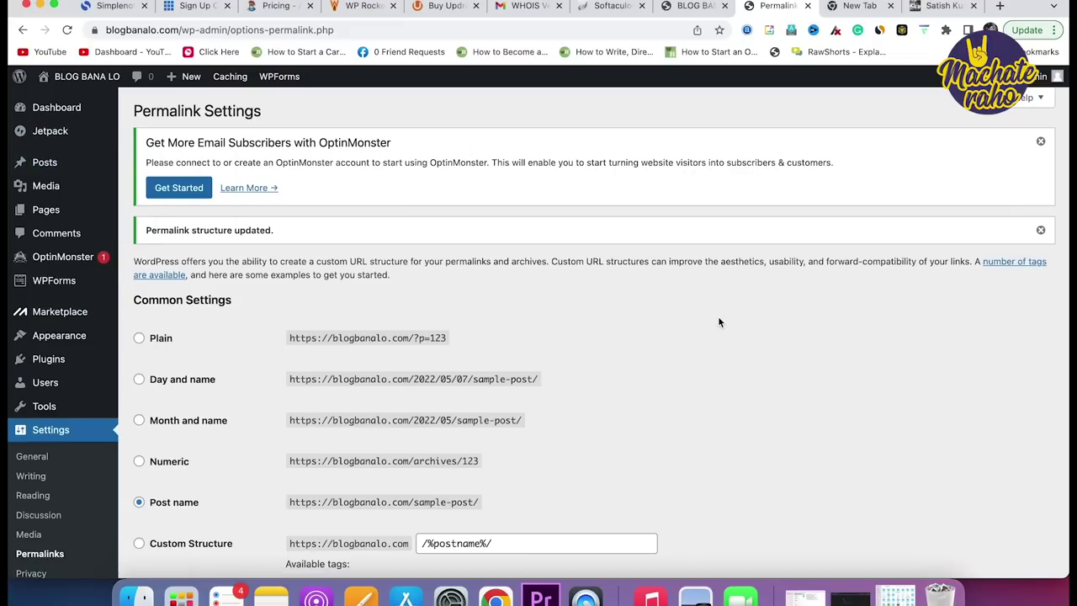
Search Google for 'google search console' in a new tab and open the Search Console result
click(1000, 7)
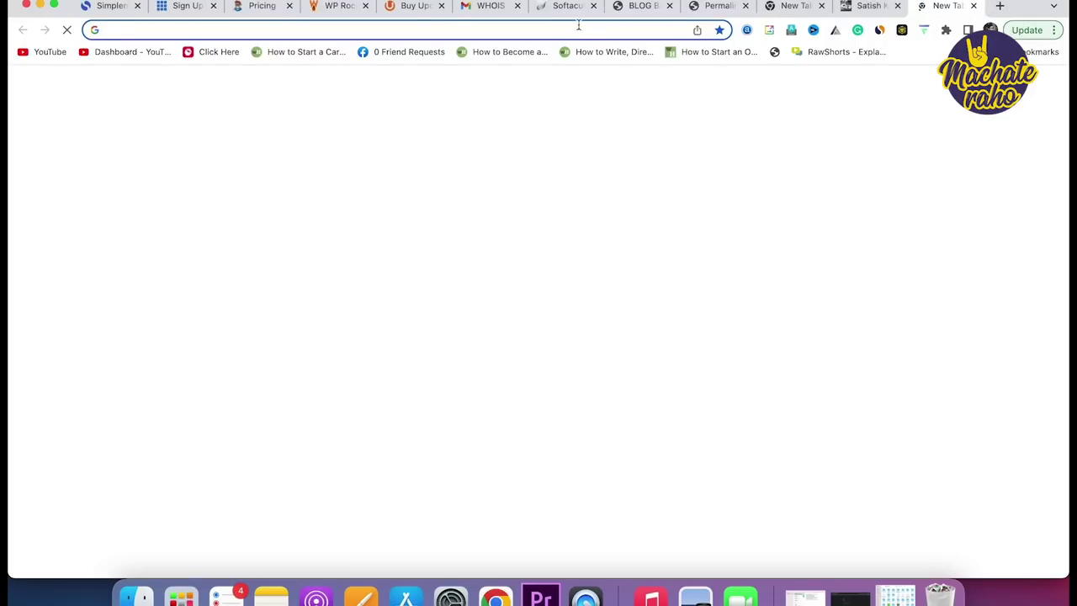
text(google sea)
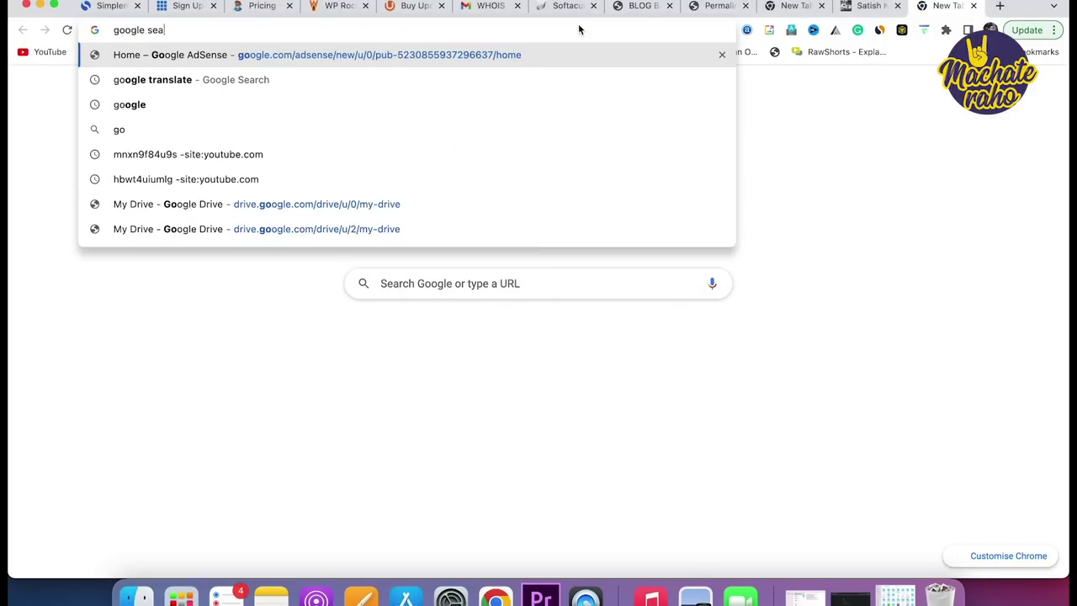
text(rch co)
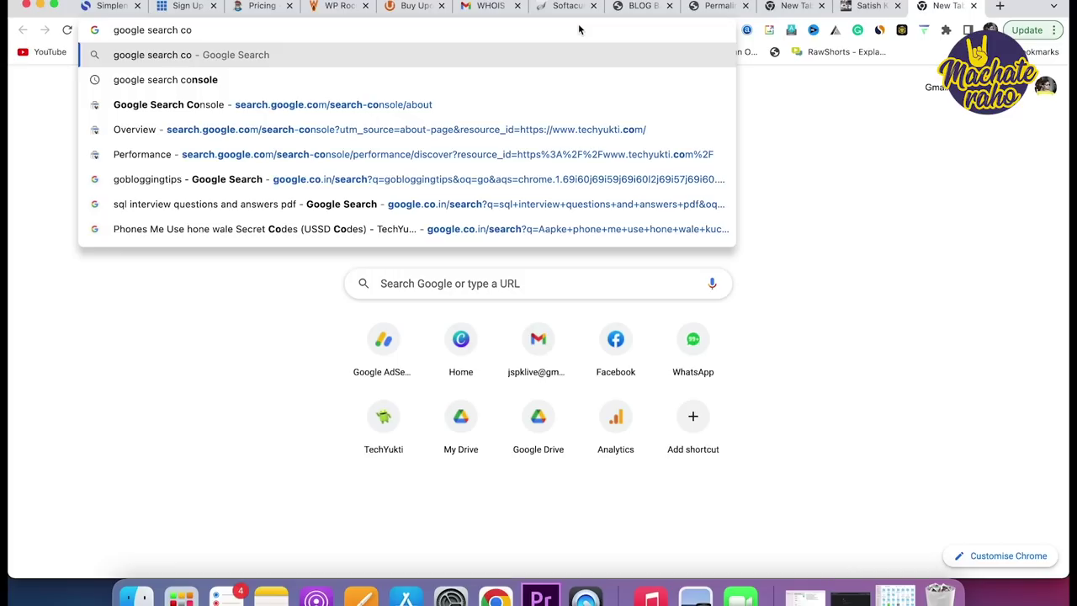
key(Down)
key(Return)
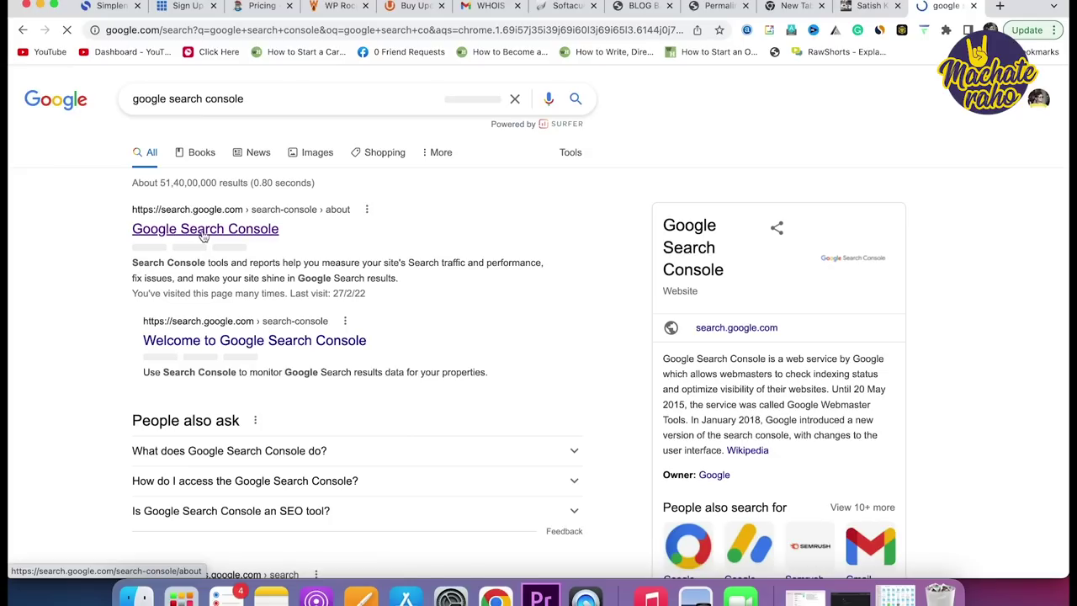
click(208, 240)
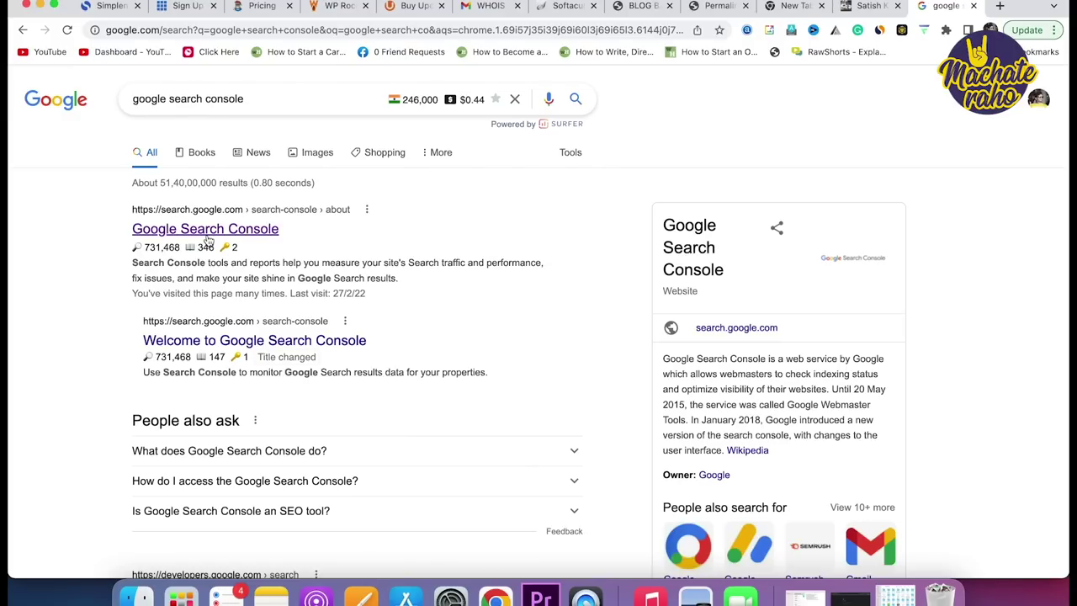
Open the blog's live site from Visit Site in a new tab and scroll its home page
click(716, 6)
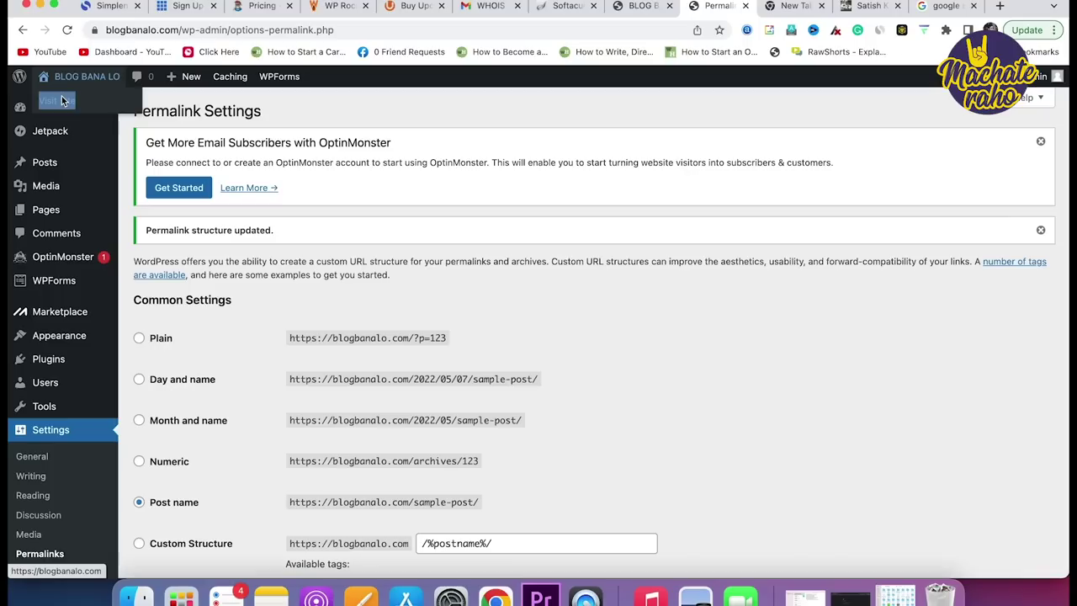
right_click(61, 100)
click(76, 104)
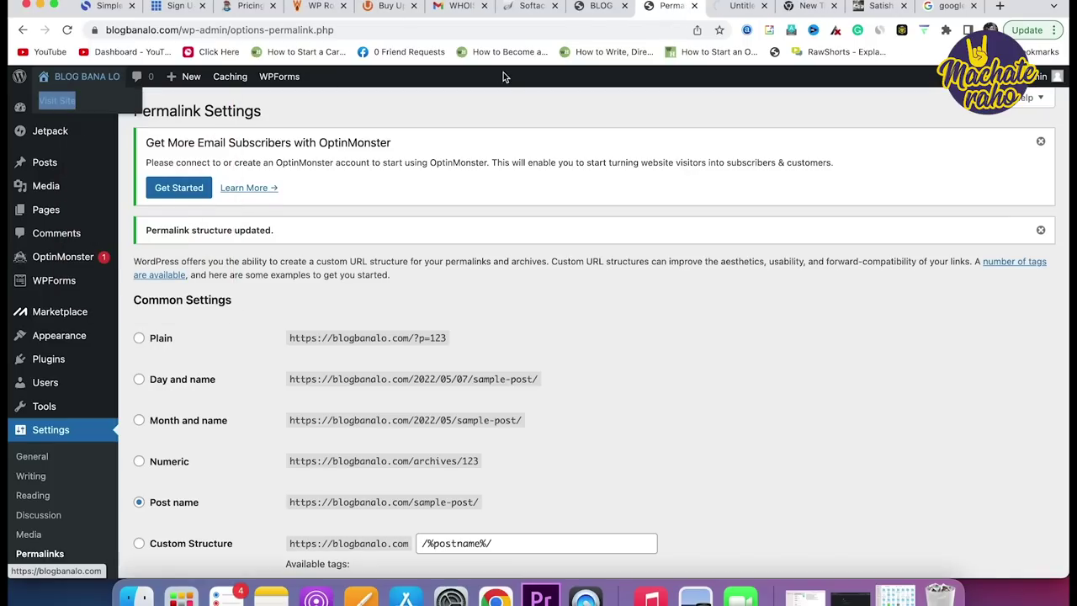
click(736, 6)
scroll(429, 392, down, 5)
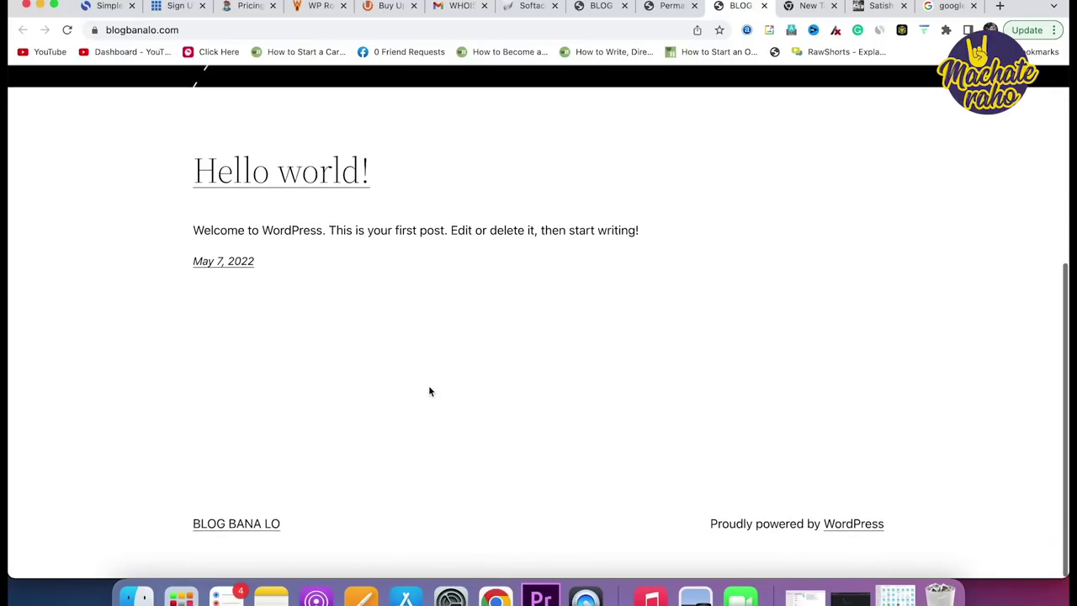
scroll(429, 391, up, 5)
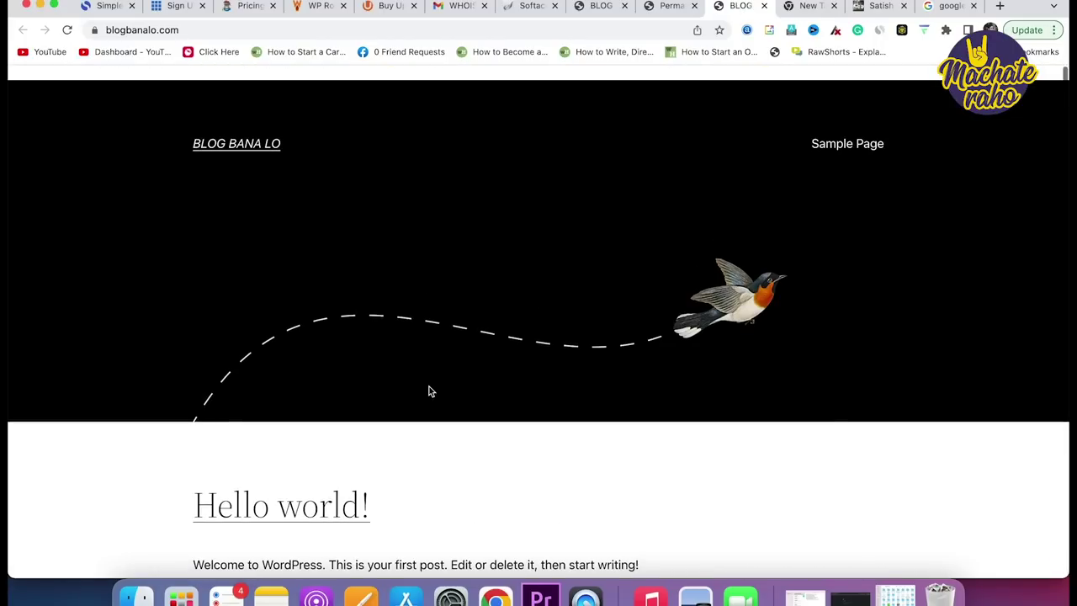
Switch to satishkushwaha.com and scroll its posts, including 'Top 5 Skills to Earn 1 Lakh Per Month in 2022'
click(878, 7)
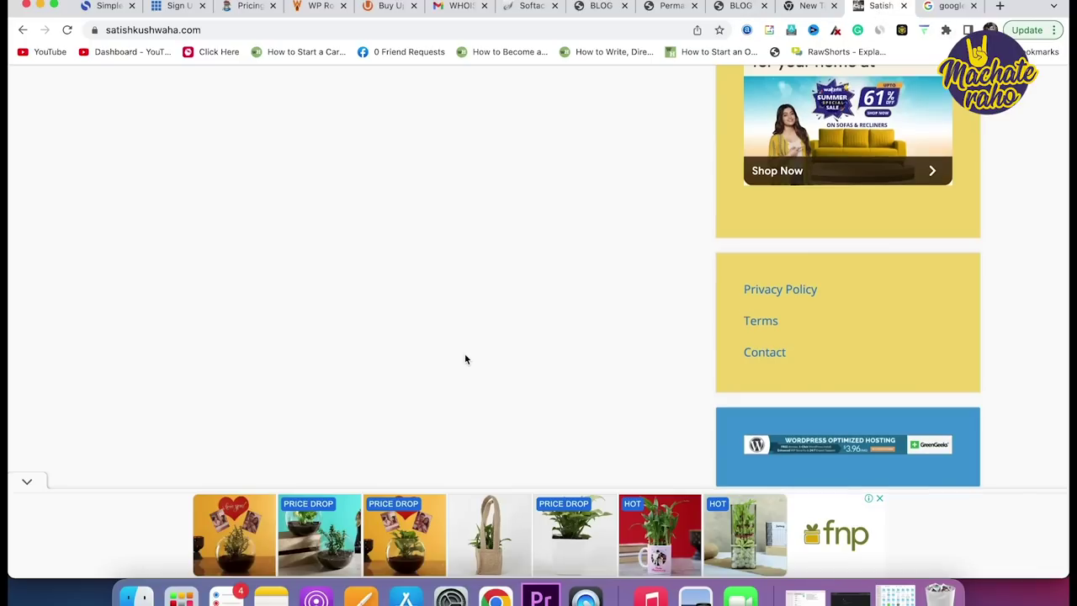
scroll(464, 359, up, 15)
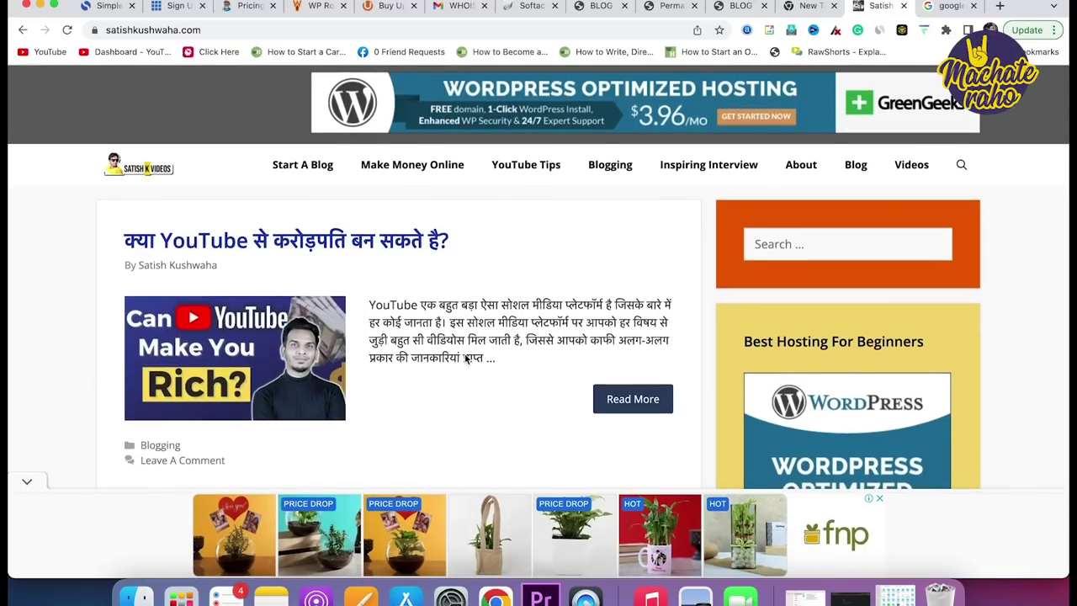
scroll(465, 358, down, 5)
scroll(466, 360, down, 4)
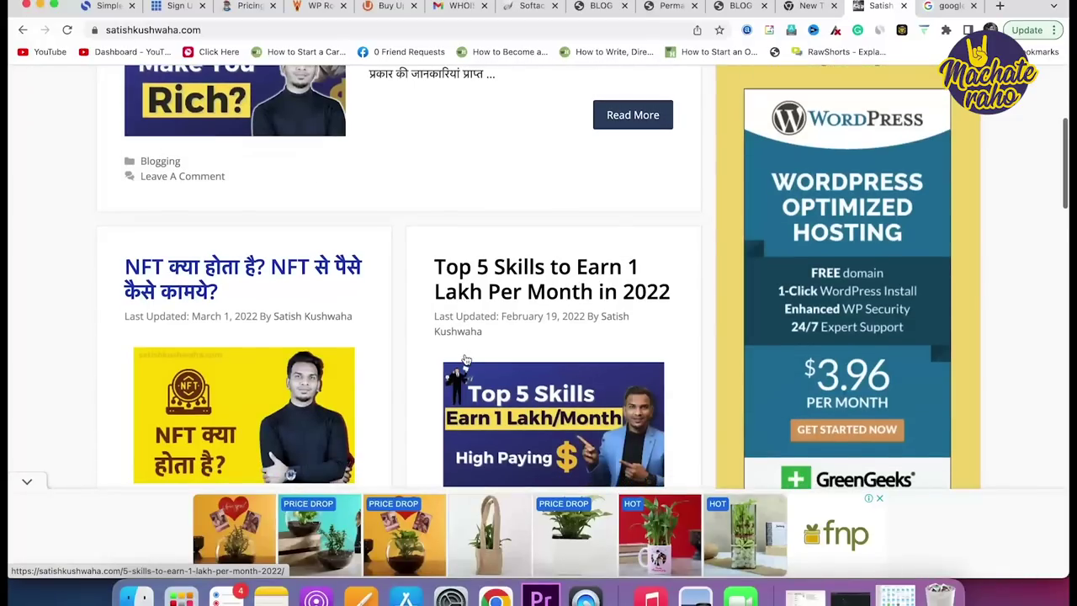